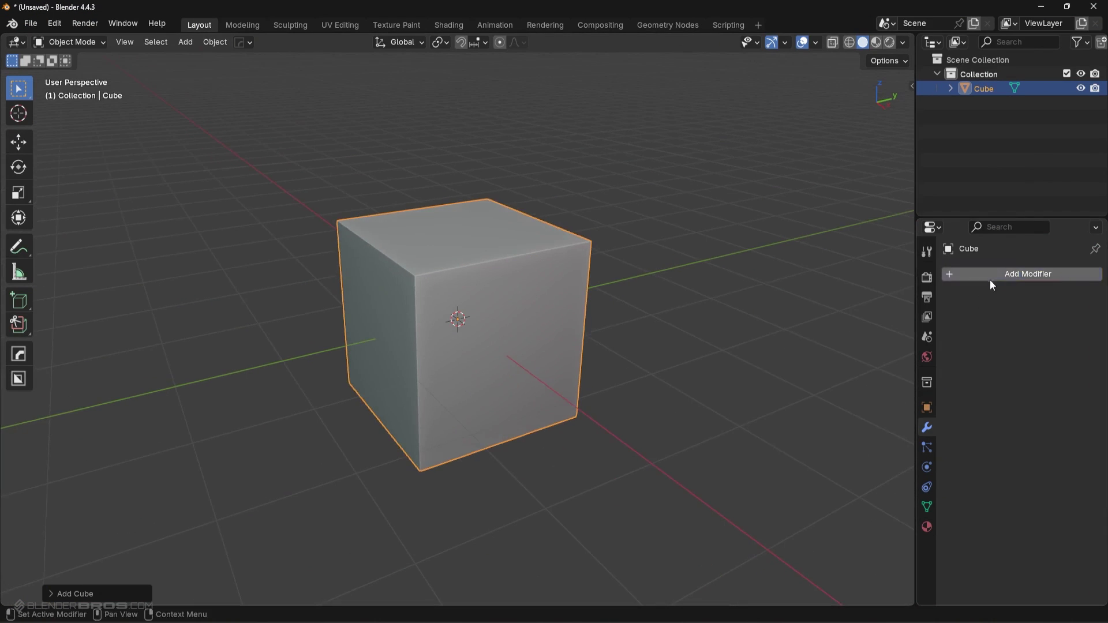
- Add a Bevel modifier to the cube with 3 segments and Harden Normals enabled
{"action": "left_click", "coordinate": [988, 279]}
{"action": "mouse_move", "coordinate": [957, 278]}
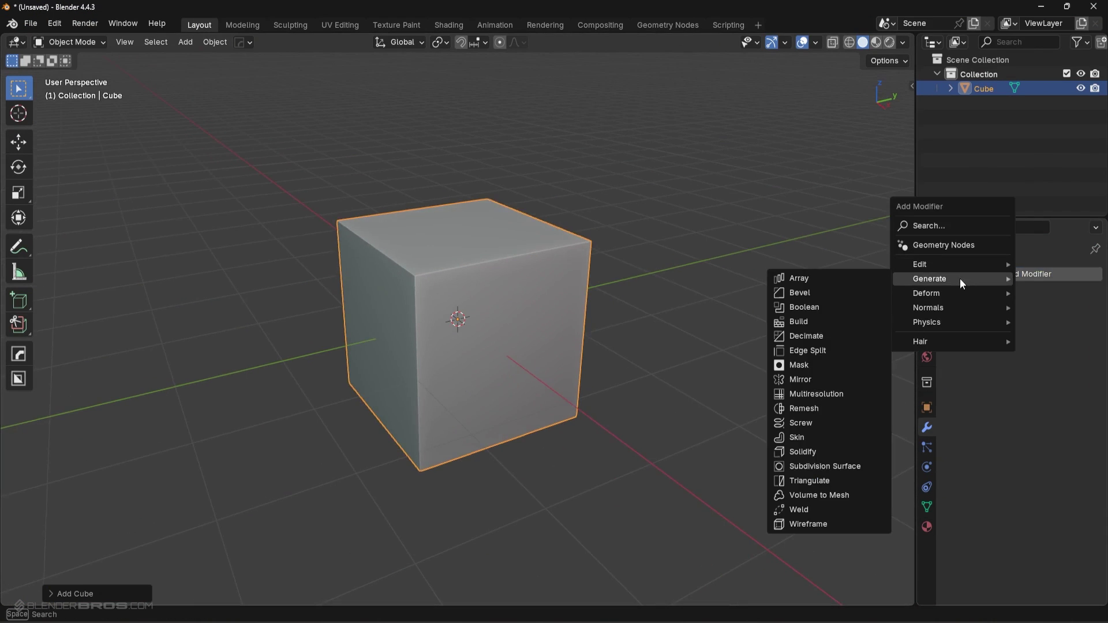
{"action": "left_click", "coordinate": [822, 296]}
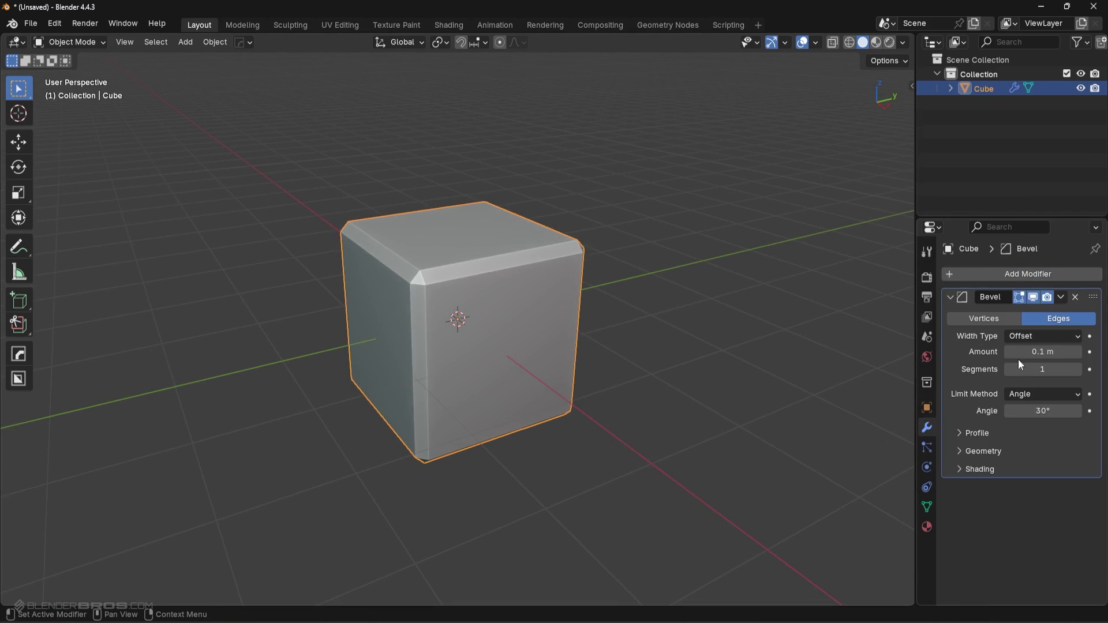
{"action": "left_click", "coordinate": [1076, 370]}
{"action": "left_click", "coordinate": [1076, 369]}
{"action": "left_click", "coordinate": [996, 470]}
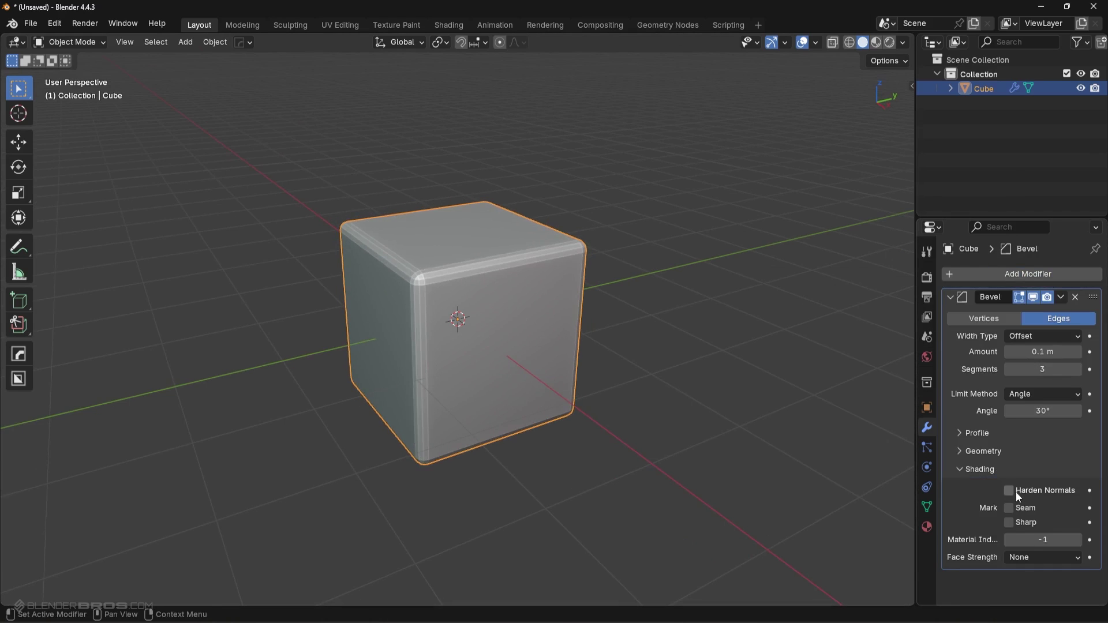
{"action": "left_click", "coordinate": [1010, 491]}
- Set the bevel's outer miter to Arc and widen its amount to 0.23 m
{"action": "left_click", "coordinate": [994, 453]}
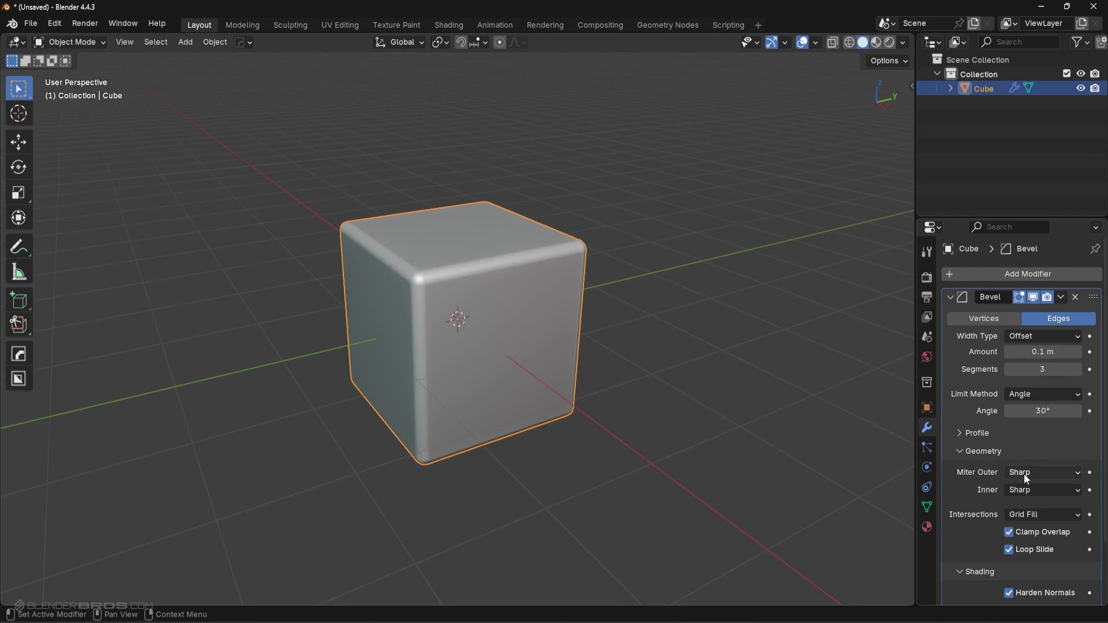
{"action": "left_click", "coordinate": [1025, 473]}
{"action": "left_click", "coordinate": [1026, 518]}
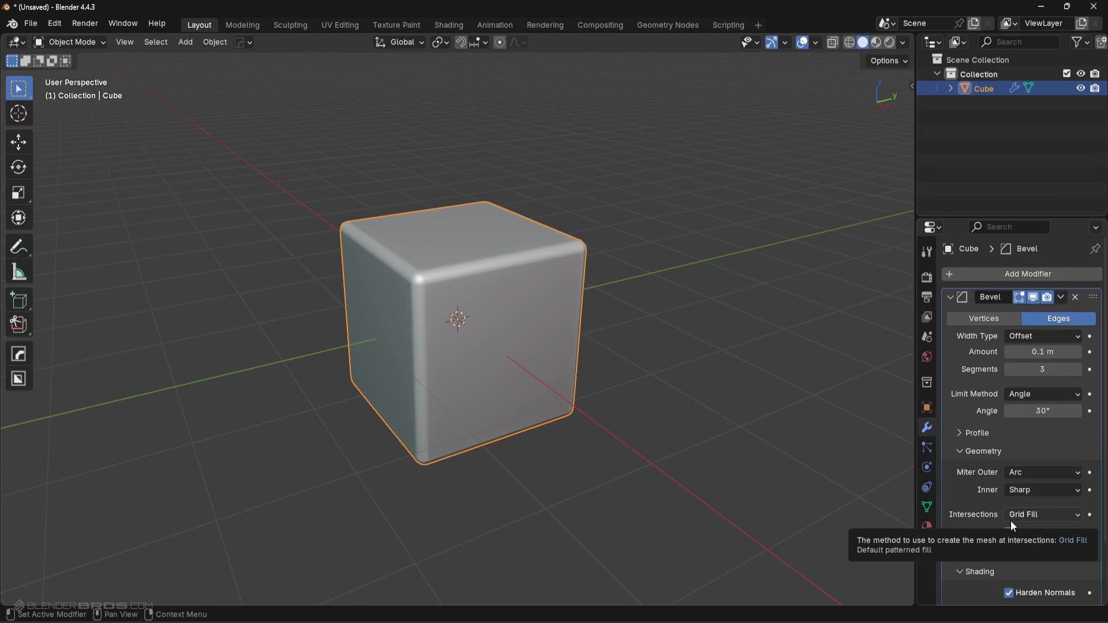
{"action": "left_click", "coordinate": [979, 451]}
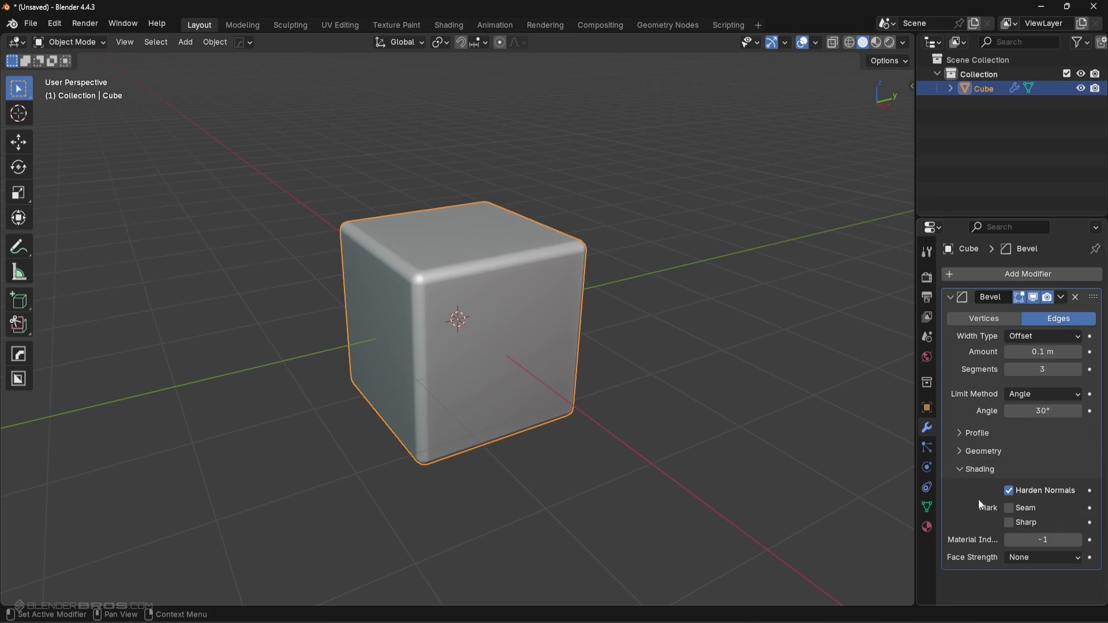
{"action": "left_click", "coordinate": [978, 469]}
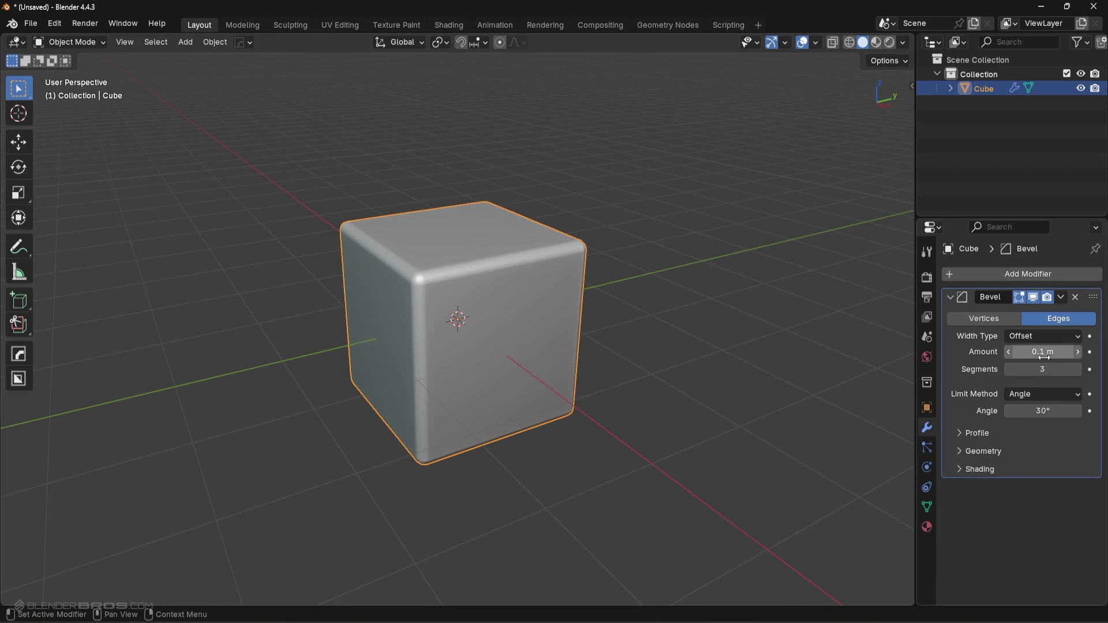
{"action": "left_click_drag", "start_coordinate": [1039, 352], "coordinate": [1073, 352]}
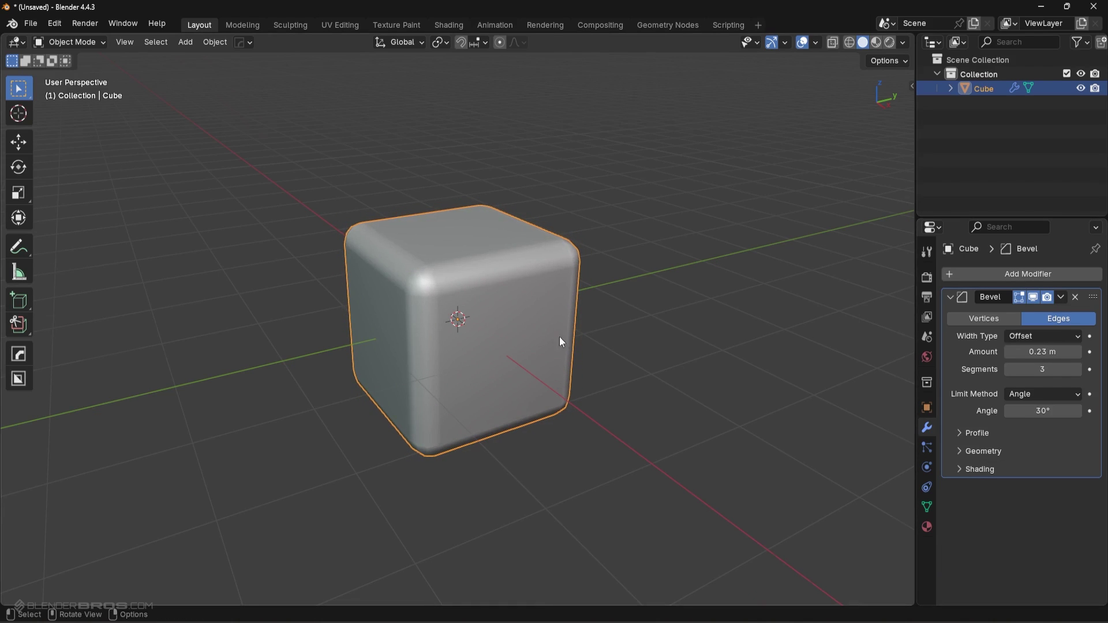
- Add a smaller cube and raise it along Z onto the rounded block
{"action": "middle_click_drag", "start_coordinate": [554, 337], "coordinate": [576, 292]}
{"action": "key", "text": "shift+a"}
{"action": "mouse_move", "coordinate": [576, 292]}
{"action": "left_click", "coordinate": [639, 320]}
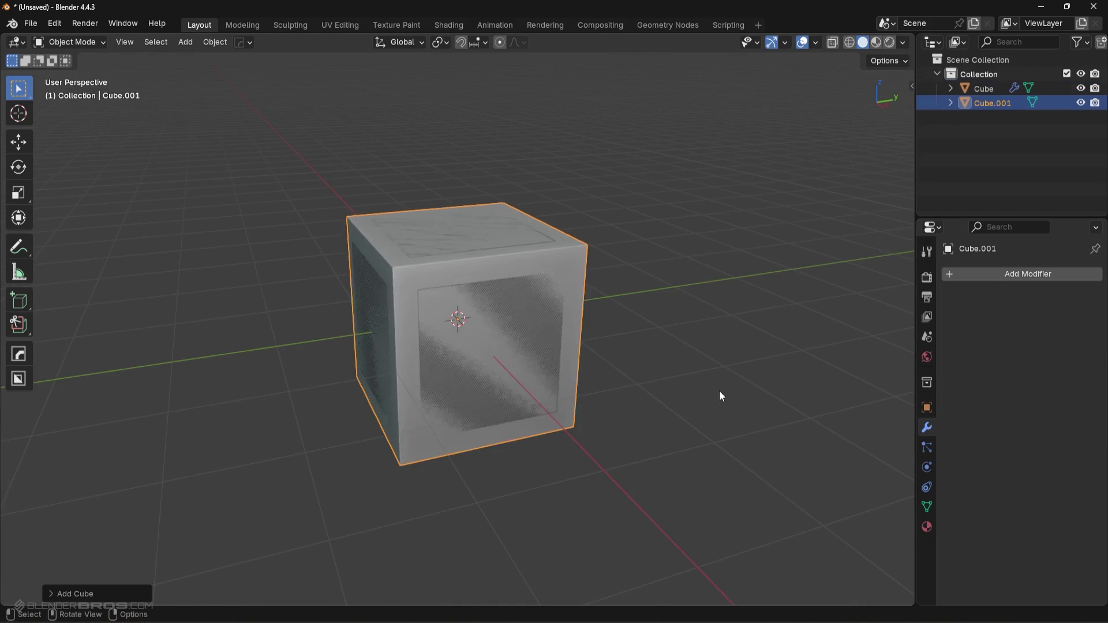
{"action": "key", "text": "s"}
{"action": "left_click", "coordinate": [642, 371]}
{"action": "key", "text": "g"}
{"action": "key", "text": "x"}
{"action": "key", "text": "z"}
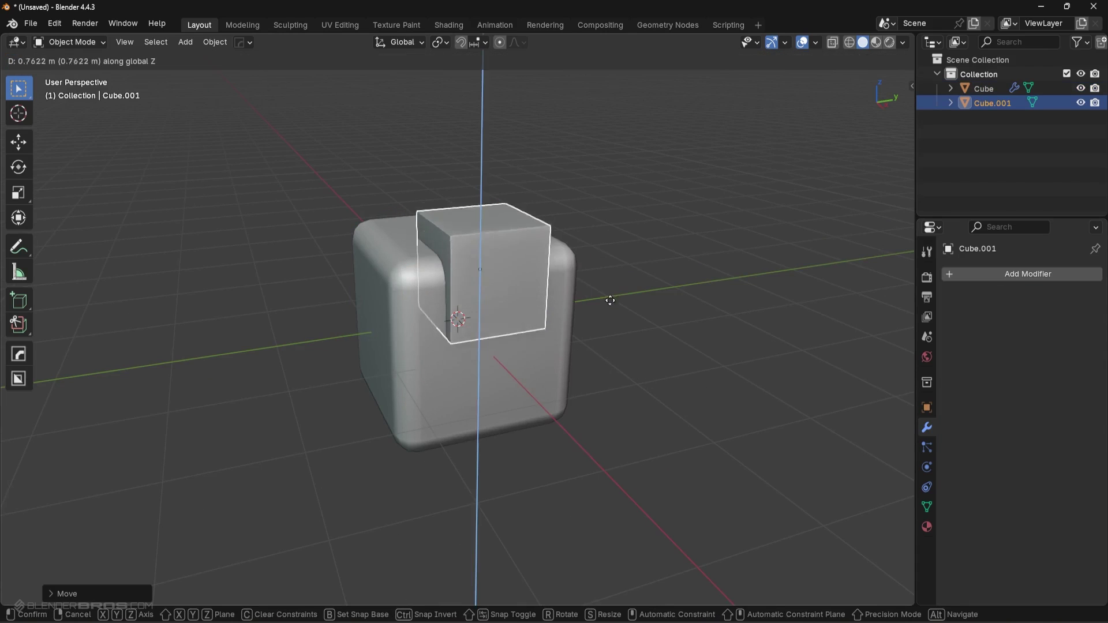
{"action": "left_click", "coordinate": [612, 306]}
{"action": "middle_click_drag", "start_coordinate": [634, 308], "coordinate": [582, 356]}
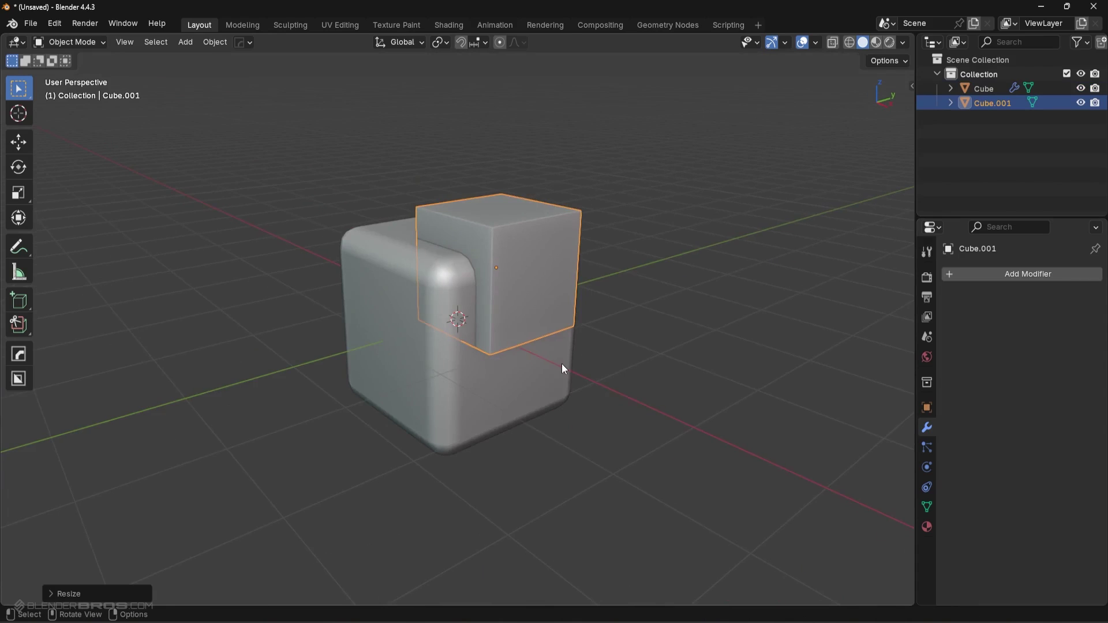
- Cut the small cube from the block with a Hard Ops difference boolean, then rescale the cutter
{"action": "left_click", "coordinate": [383, 261]}
{"action": "left_click", "coordinate": [450, 288]}
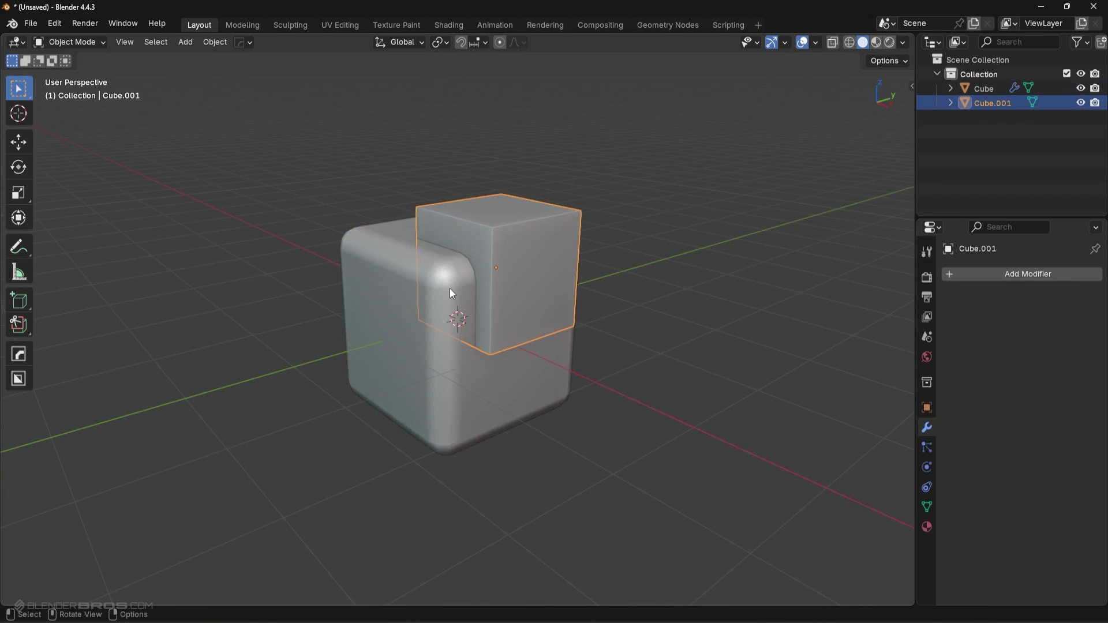
{"action": "left_click", "coordinate": [429, 297], "text": "shift"}
{"action": "key", "text": "ctrl+KP_Subtract"}
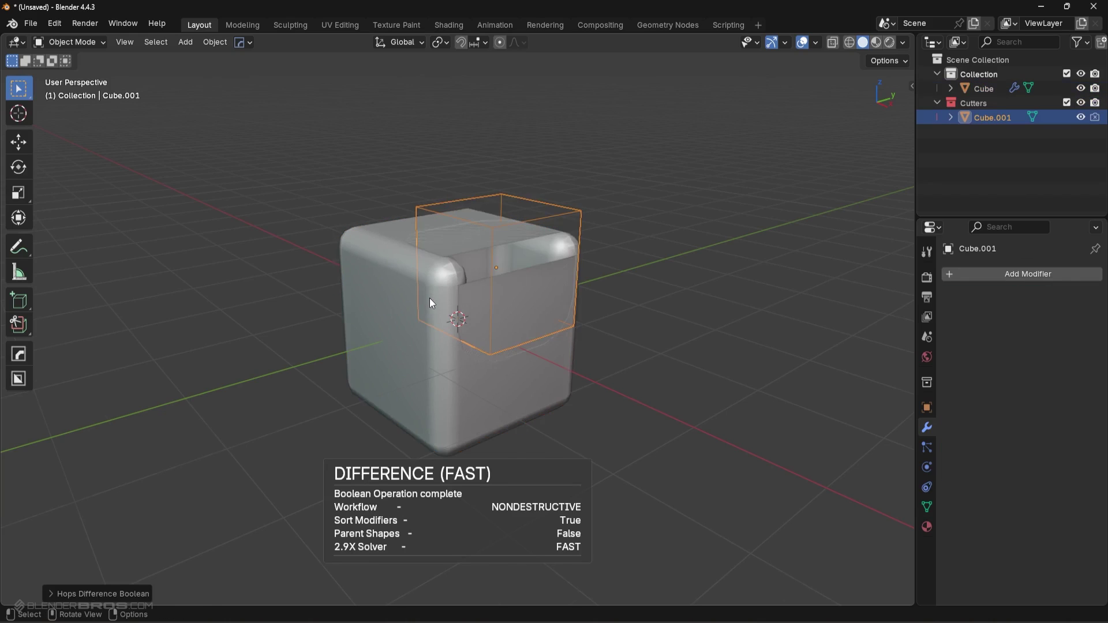
{"action": "key", "text": "s"}
{"action": "left_click", "coordinate": [638, 314]}
{"action": "left_click", "coordinate": [500, 272]}
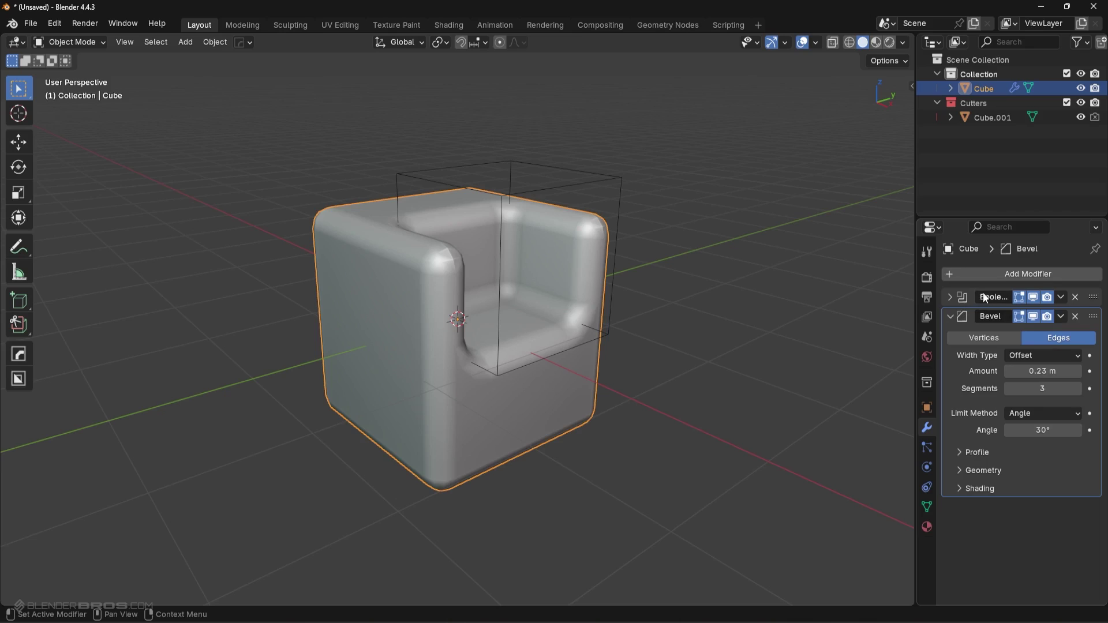
- Move the Bevel above the Boolean in the stack and hide the cutter box
{"action": "left_click_drag", "start_coordinate": [1093, 316], "coordinate": [1081, 272]}
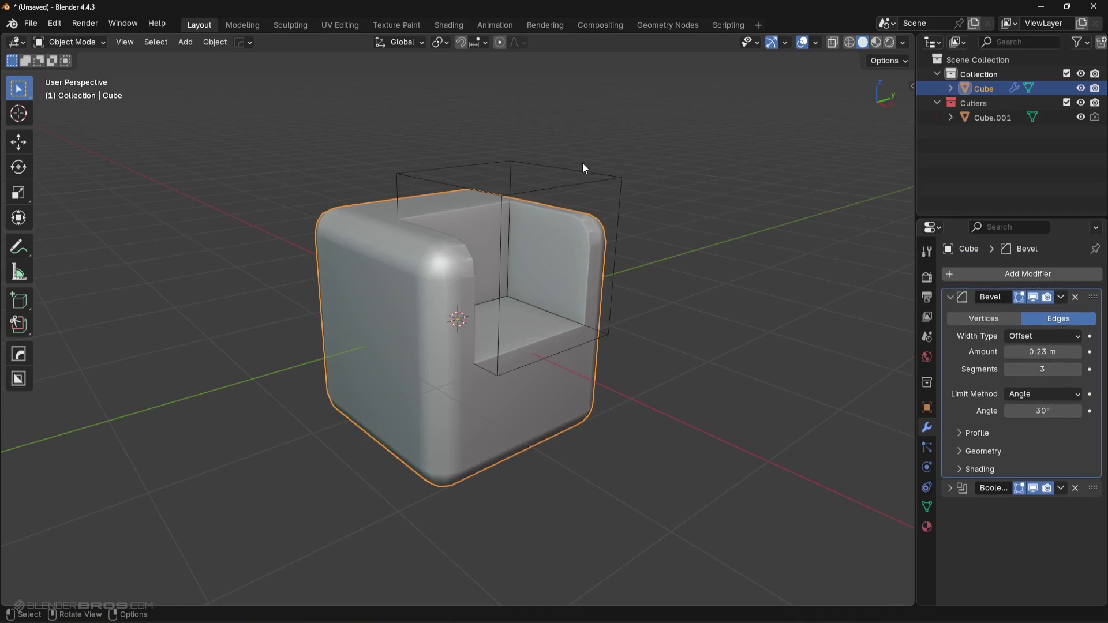
{"action": "left_click", "coordinate": [598, 176]}
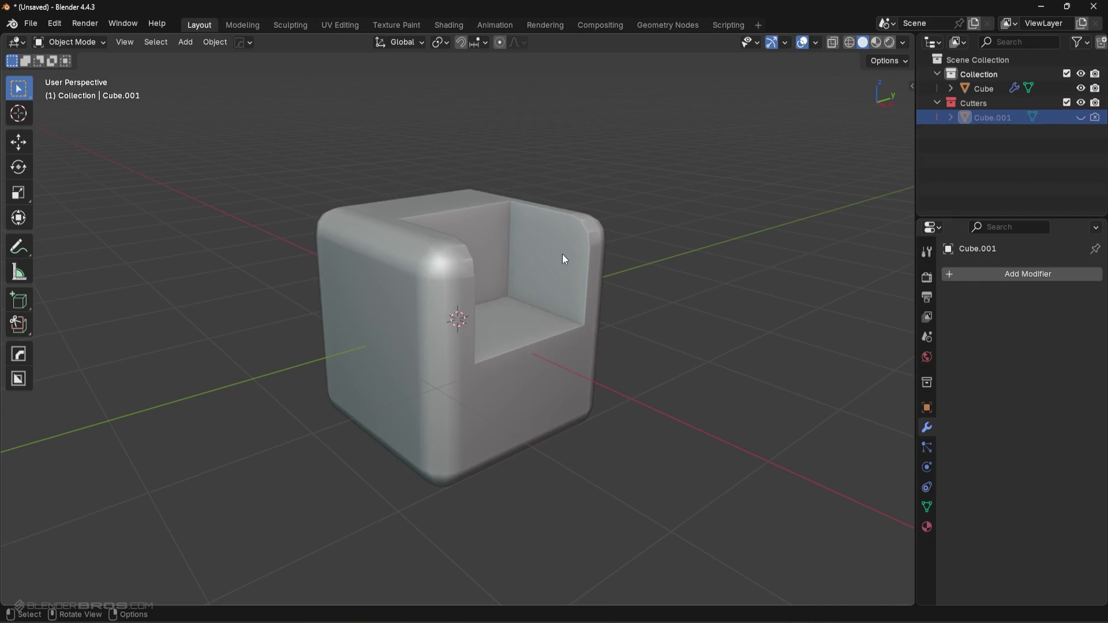
{"action": "key", "text": "h"}
{"action": "left_click", "coordinate": [590, 254]}
- Toggle the Boolean and Bevel viewport display off and on to compare results
{"action": "left_click", "coordinate": [1032, 489]}
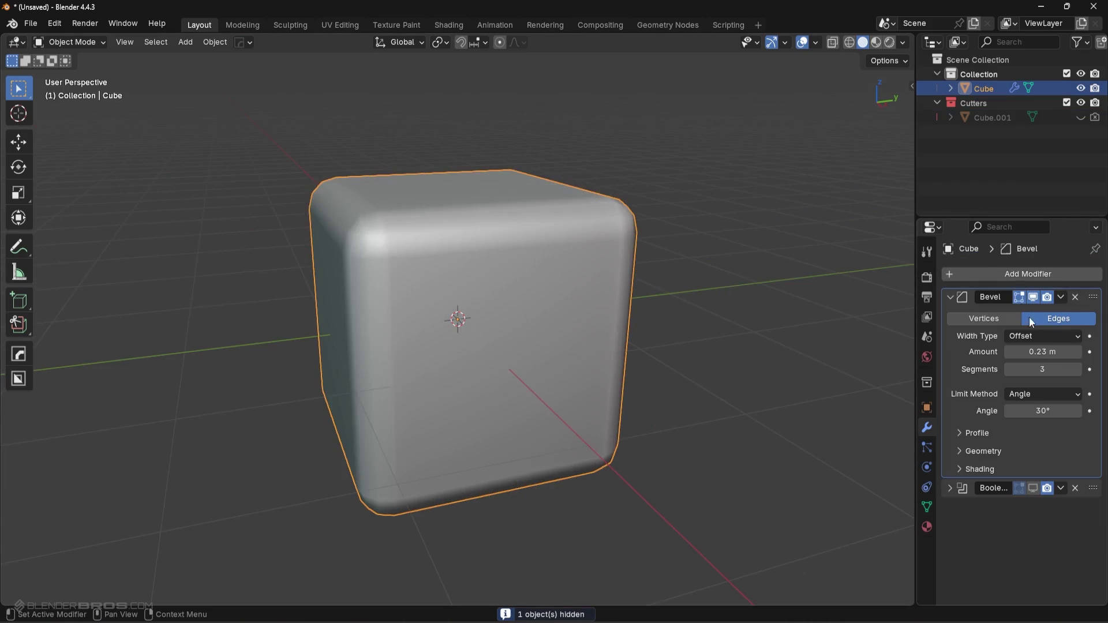
{"action": "left_click", "coordinate": [1033, 298]}
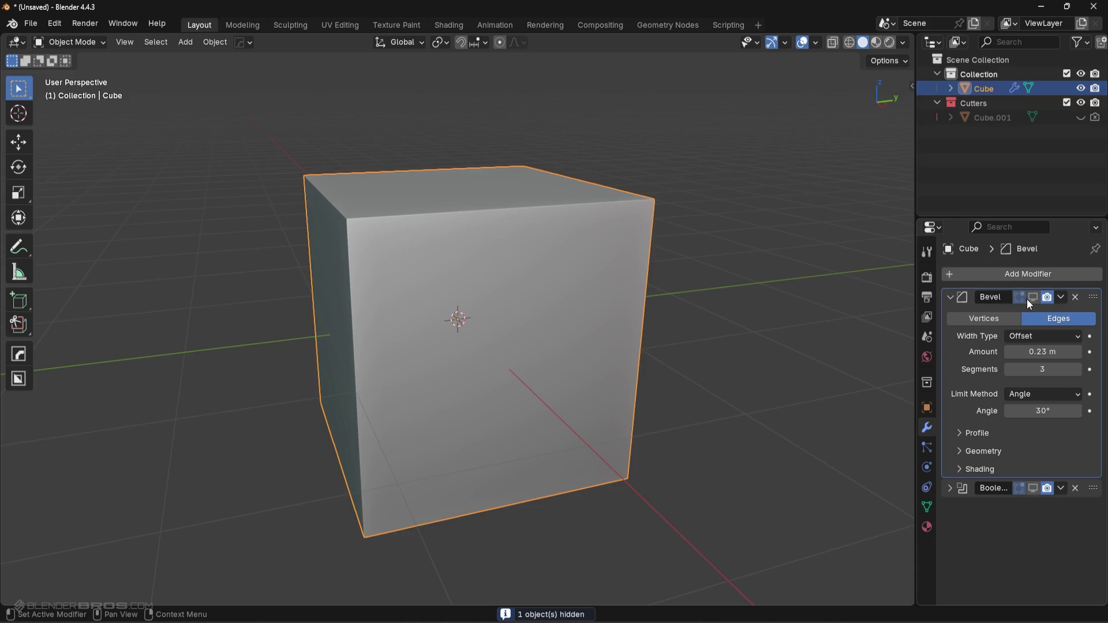
{"action": "left_click", "coordinate": [1033, 297]}
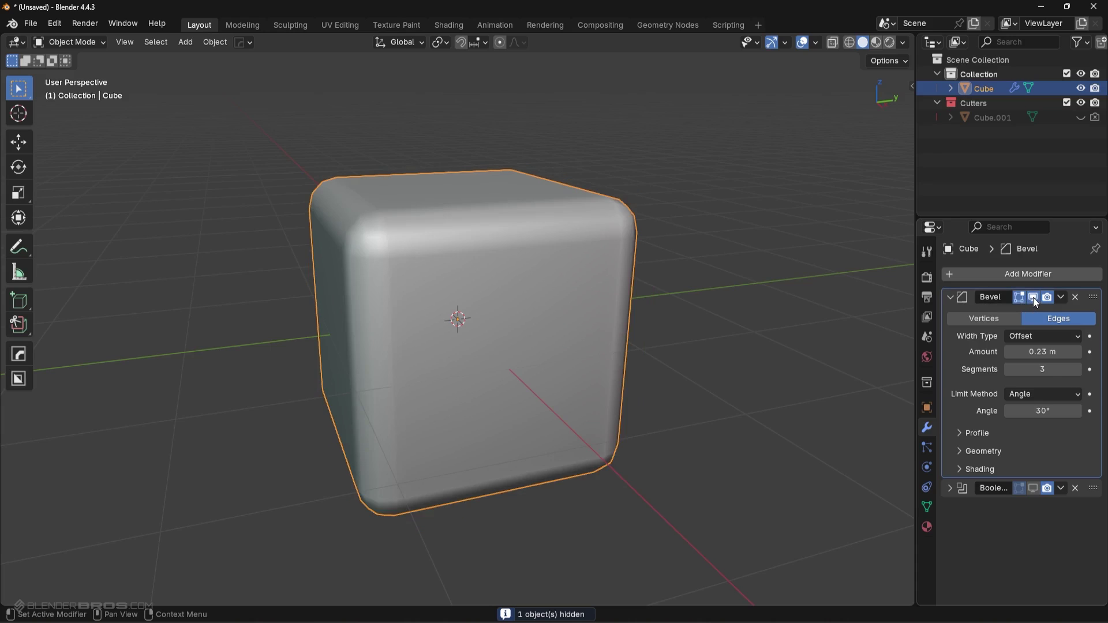
{"action": "left_click", "coordinate": [1033, 488]}
{"action": "middle_click_drag", "start_coordinate": [867, 428], "coordinate": [373, 205]}
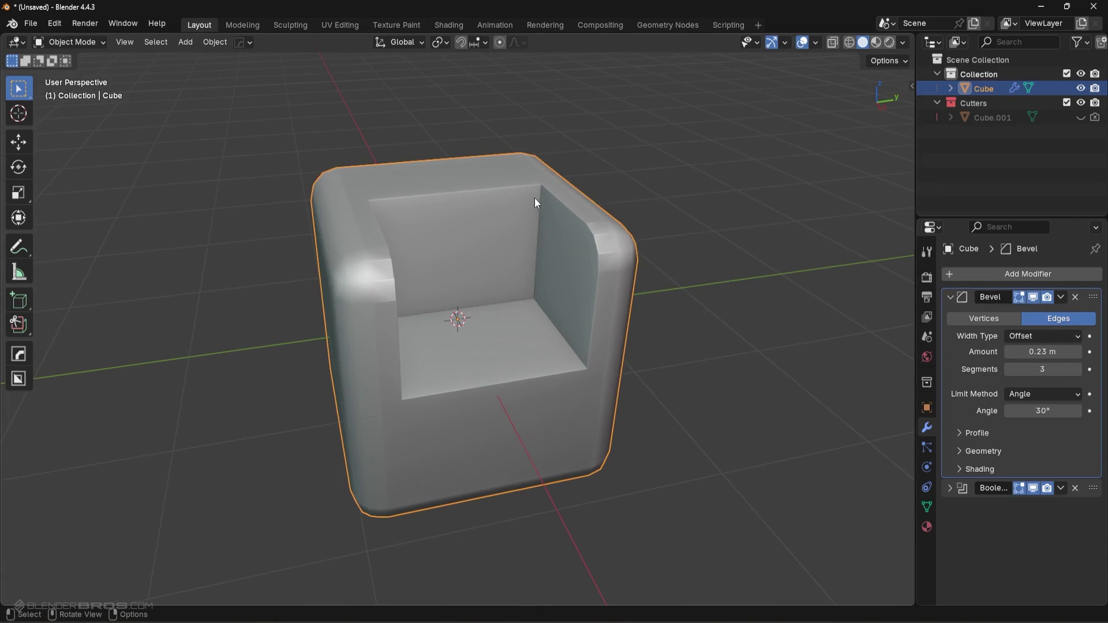
- Test the Boolean above the Bevel with a 0.09 m width, then undo it
{"action": "left_click_drag", "start_coordinate": [1092, 488], "coordinate": [1073, 294]}
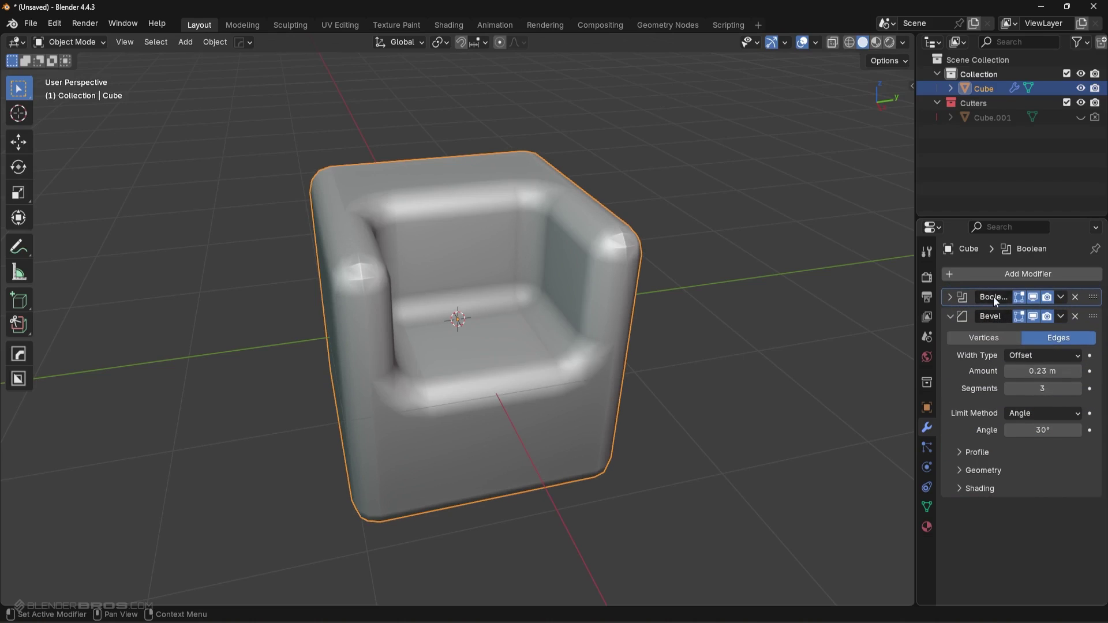
{"action": "left_click_drag", "start_coordinate": [1055, 371], "coordinate": [1018, 371]}
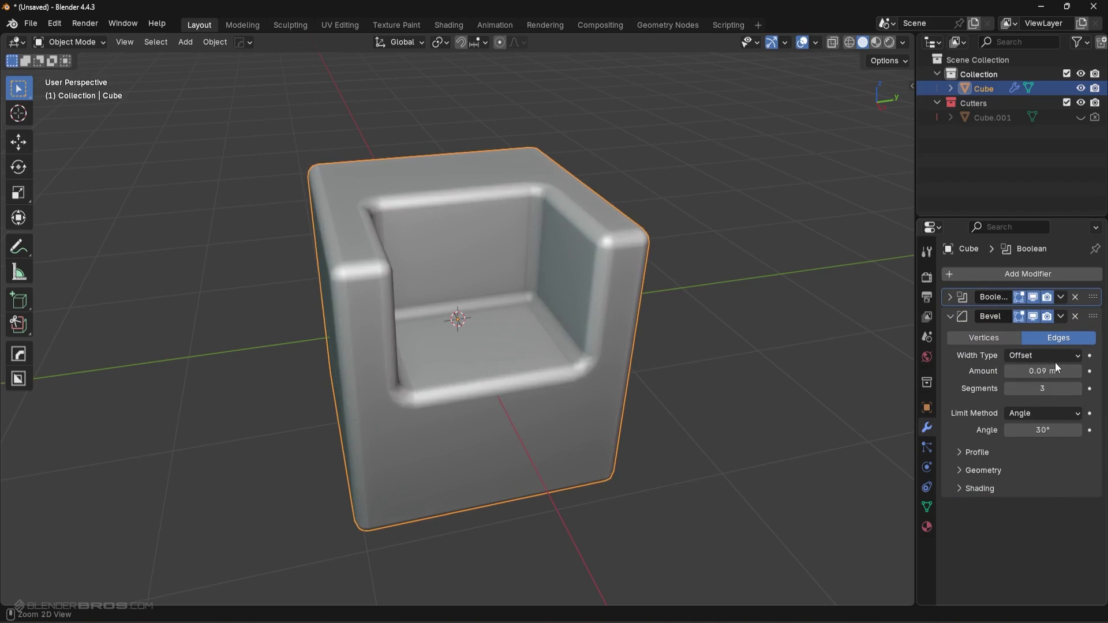
{"action": "key", "text": "ctrl+z"}
{"action": "key", "text": "ctrl+z"}
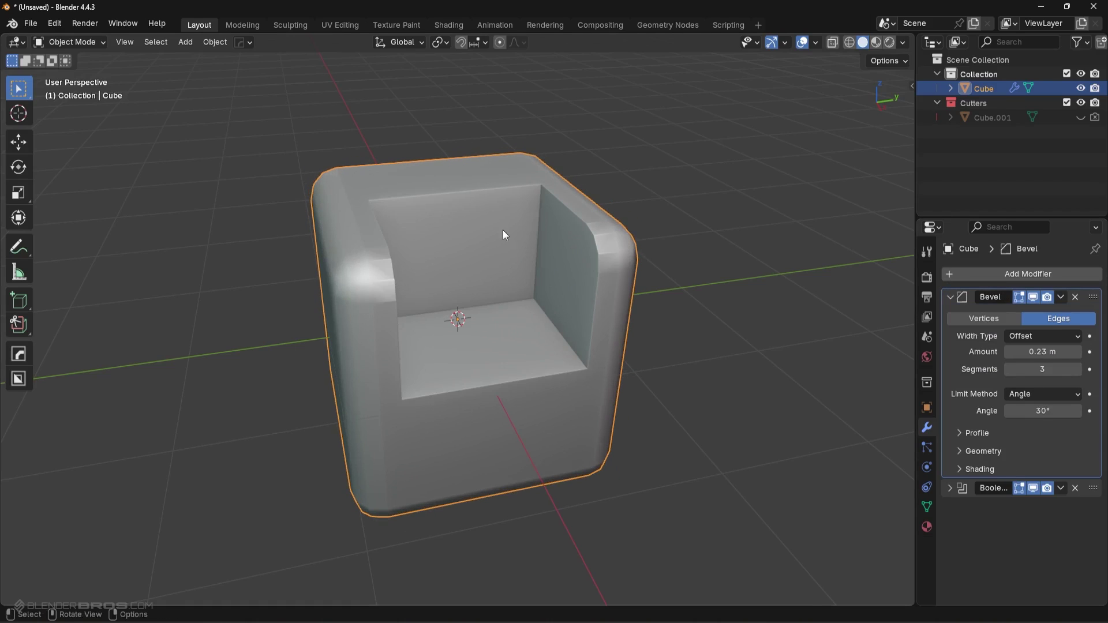
{"action": "mouse_move", "coordinate": [493, 220]}
{"action": "middle_mouse_down"}
{"action": "mouse_move", "coordinate": [409, 221]}
{"action": "mouse_move", "coordinate": [485, 230]}
{"action": "middle_mouse_up"}
- Toggle the Boolean and Bevel visibility, leaving the seat cut shown again
{"action": "left_click", "coordinate": [1034, 488]}
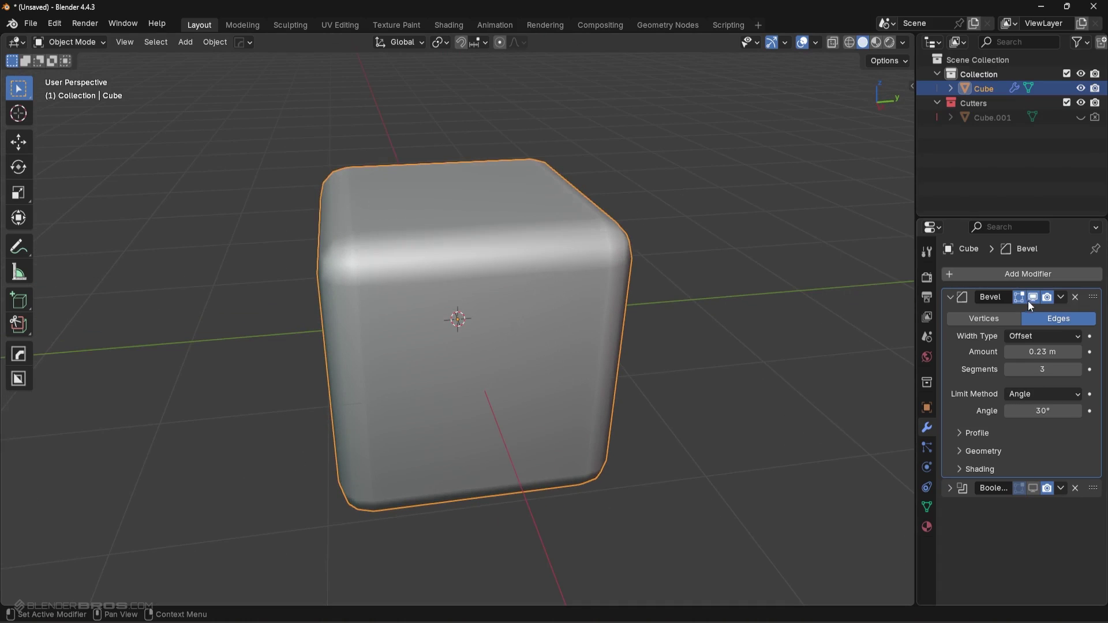
{"action": "left_click", "coordinate": [1033, 297]}
{"action": "left_click", "coordinate": [1033, 297]}
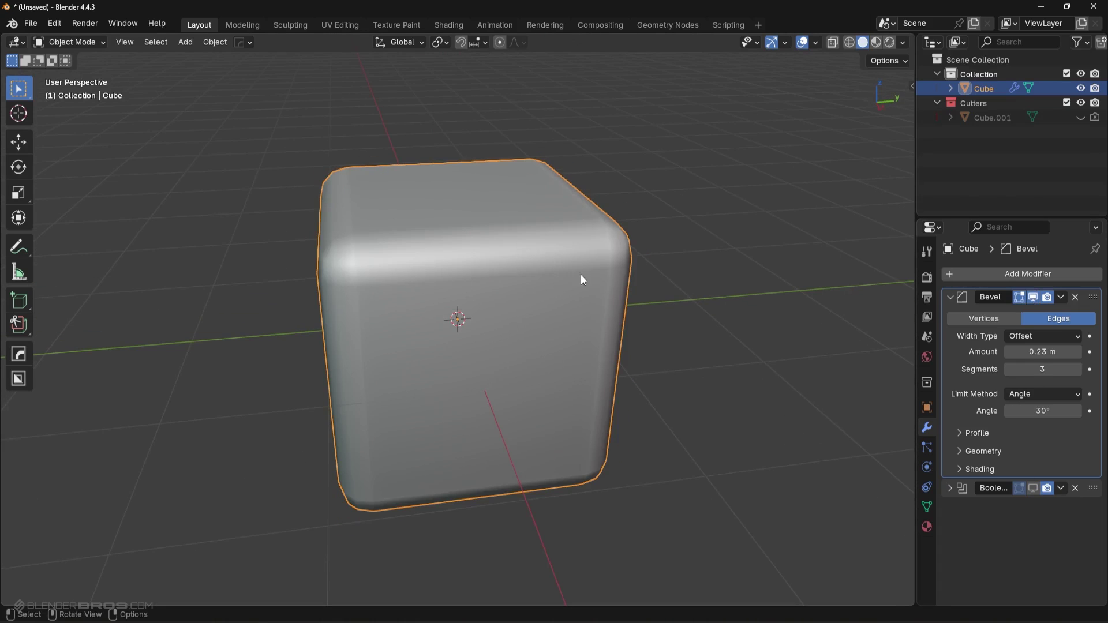
{"action": "left_click", "coordinate": [1033, 488]}
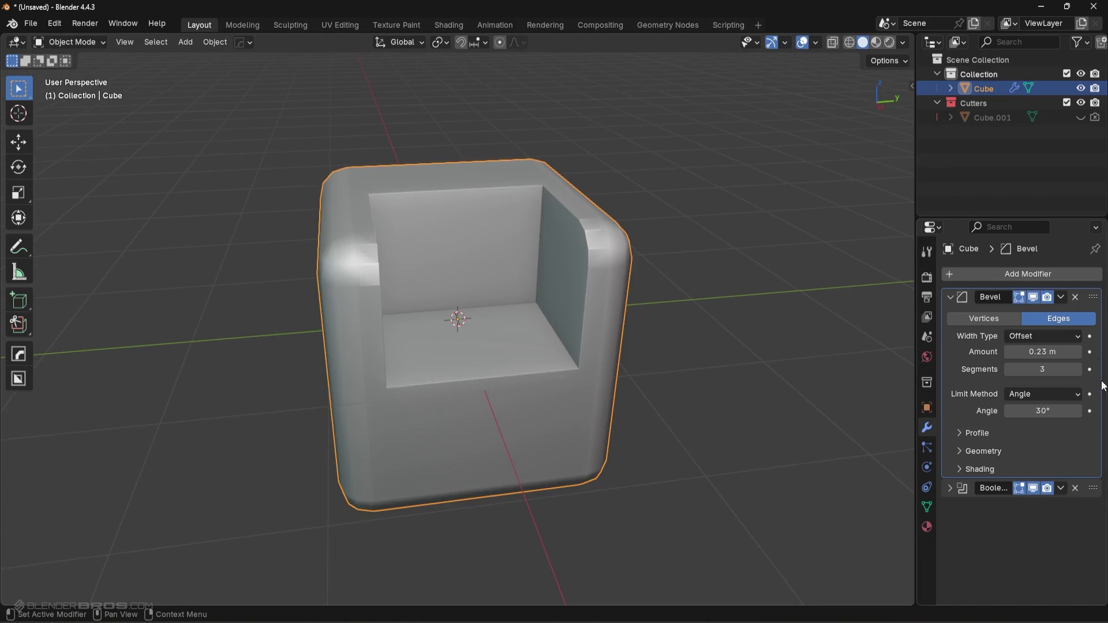
- Duplicate the Bevel modifier and place Bevel.001 below the Boolean
{"action": "left_click", "coordinate": [1061, 297]}
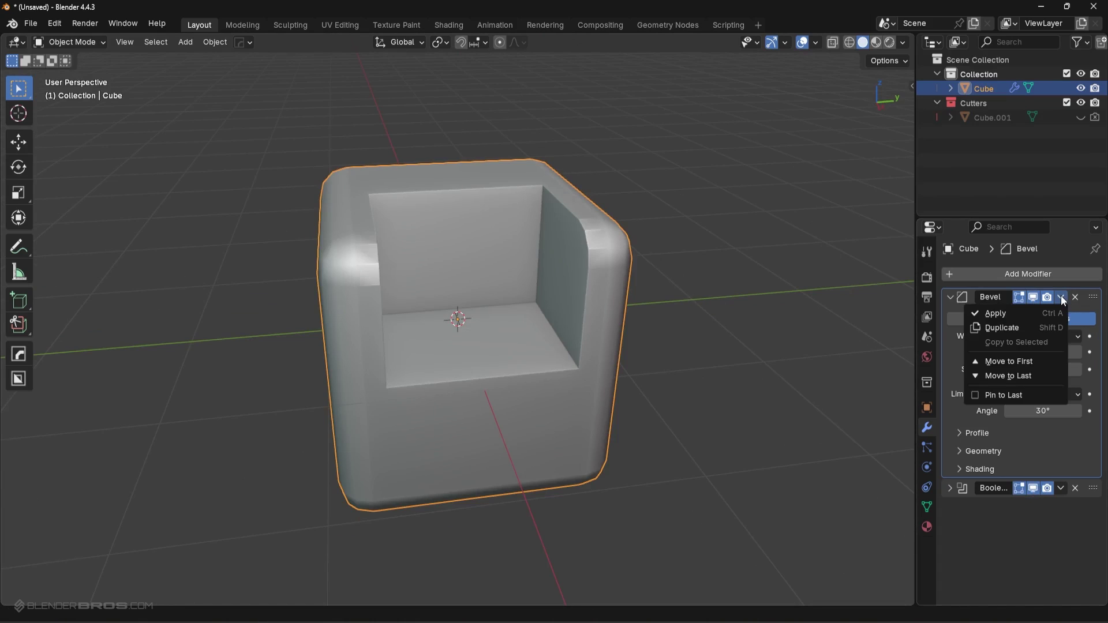
{"action": "left_click", "coordinate": [1019, 330]}
{"action": "scroll", "coordinate": [1039, 444], "scroll_direction": "down", "scroll_amount": 2}
{"action": "scroll", "coordinate": [1044, 445], "scroll_direction": "up", "scroll_amount": 2}
{"action": "left_click", "coordinate": [950, 297]}
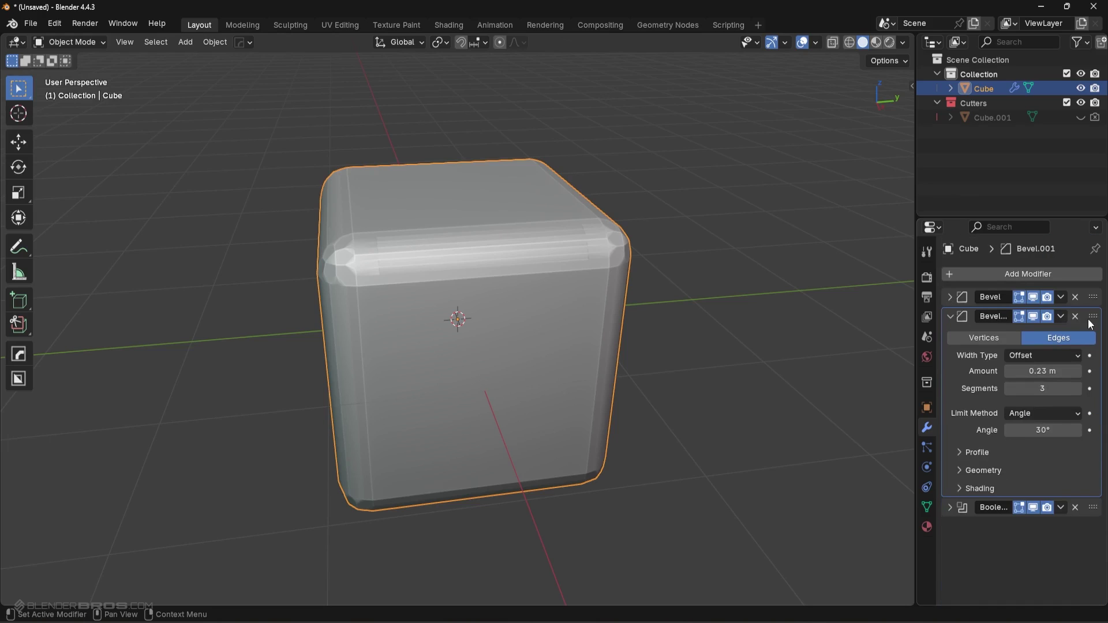
{"action": "left_click_drag", "start_coordinate": [1092, 317], "coordinate": [1064, 456]}
- Inspect the armchair's left side with the wireframe overlay turned on and off
{"action": "middle_click_drag", "start_coordinate": [554, 338], "coordinate": [605, 334]}
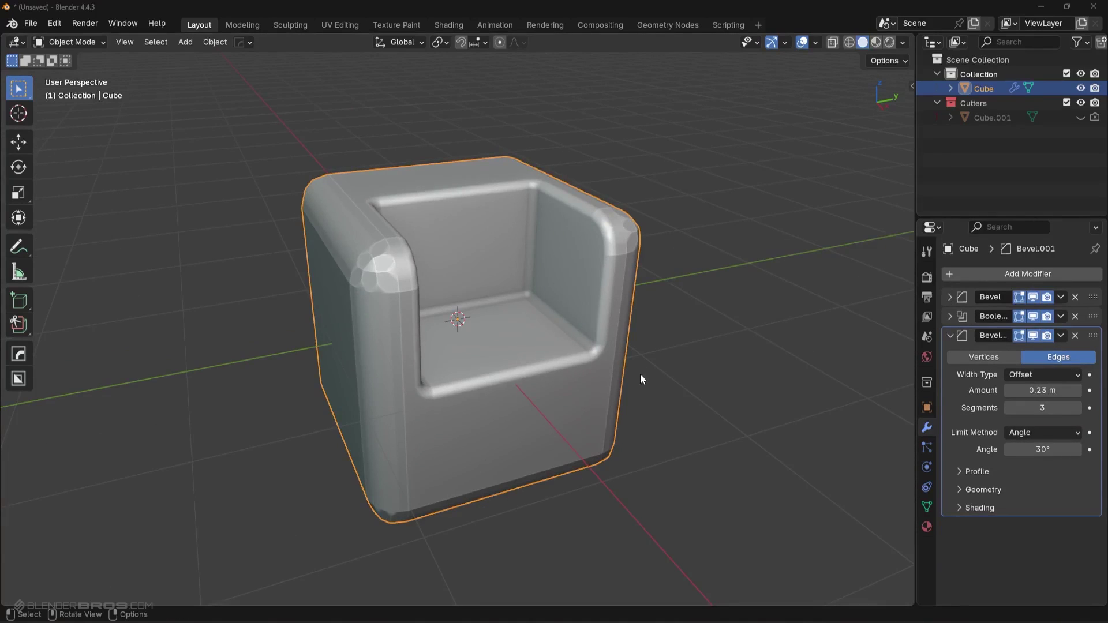
{"action": "middle_click_drag", "start_coordinate": [403, 318], "coordinate": [408, 308]}
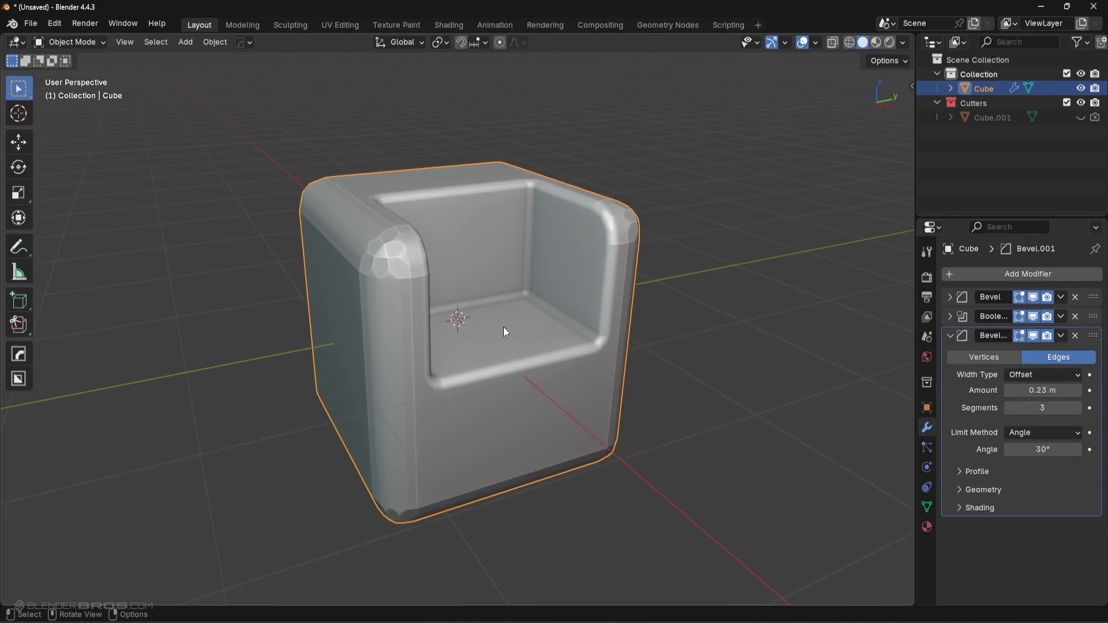
{"action": "key", "text": "alt+w"}
{"action": "left_click", "coordinate": [418, 275]}
{"action": "mouse_move", "coordinate": [508, 286]}
{"action": "middle_mouse_down"}
{"action": "mouse_move", "coordinate": [521, 279]}
{"action": "mouse_move", "coordinate": [523, 295]}
{"action": "middle_mouse_up"}
{"action": "key", "text": "alt+w"}
{"action": "left_click", "coordinate": [521, 278]}
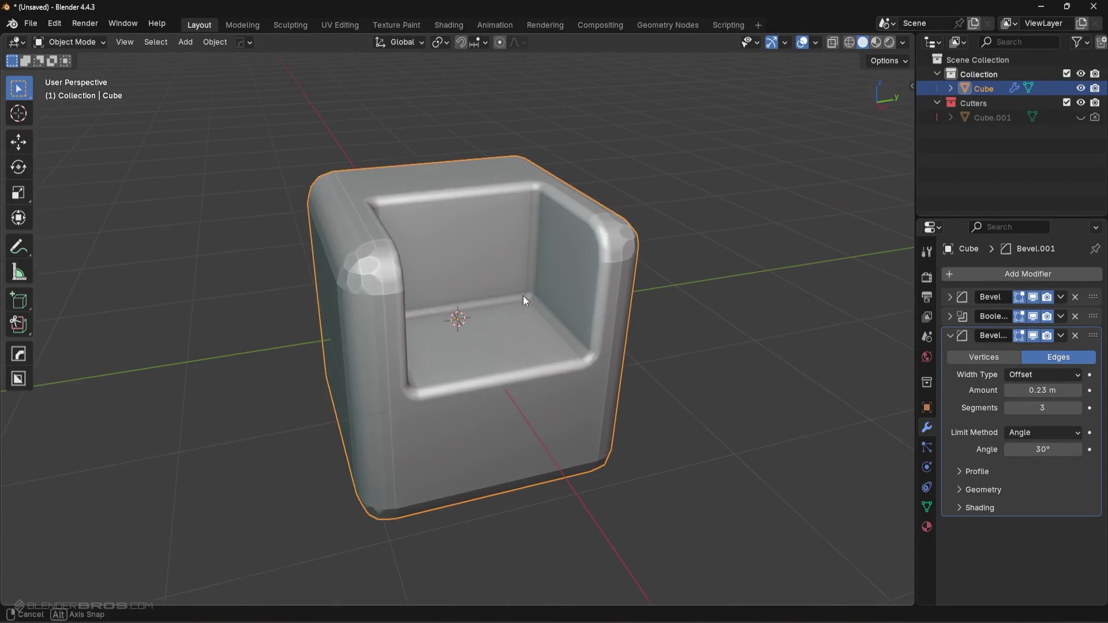
- Set Bevel.001's angle limit to 60°
{"action": "left_click", "coordinate": [951, 297]}
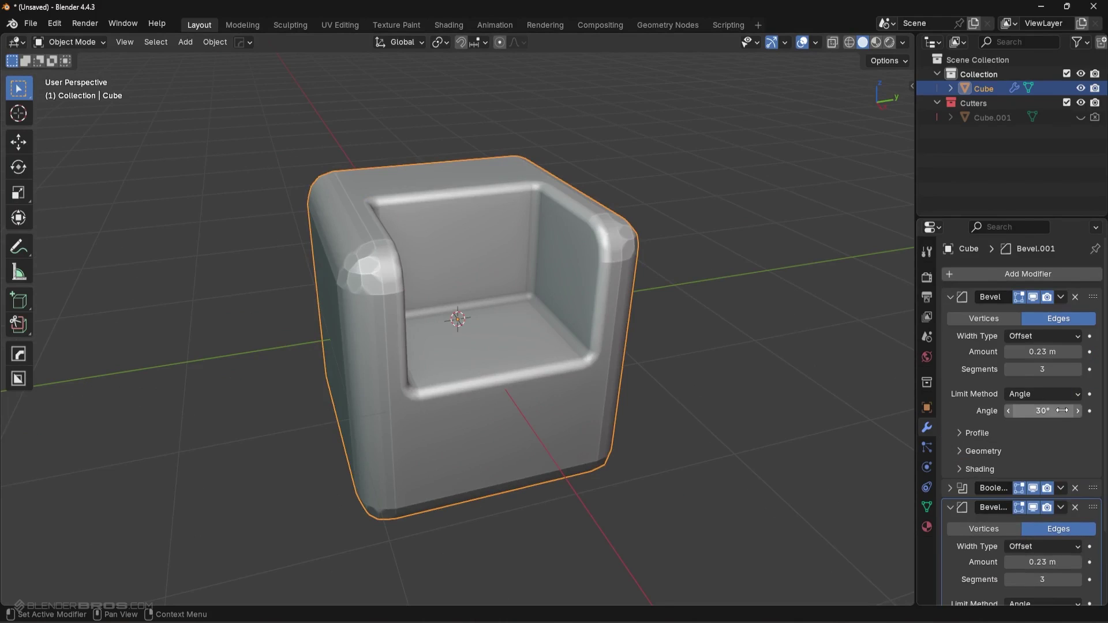
{"action": "left_click", "coordinate": [949, 297]}
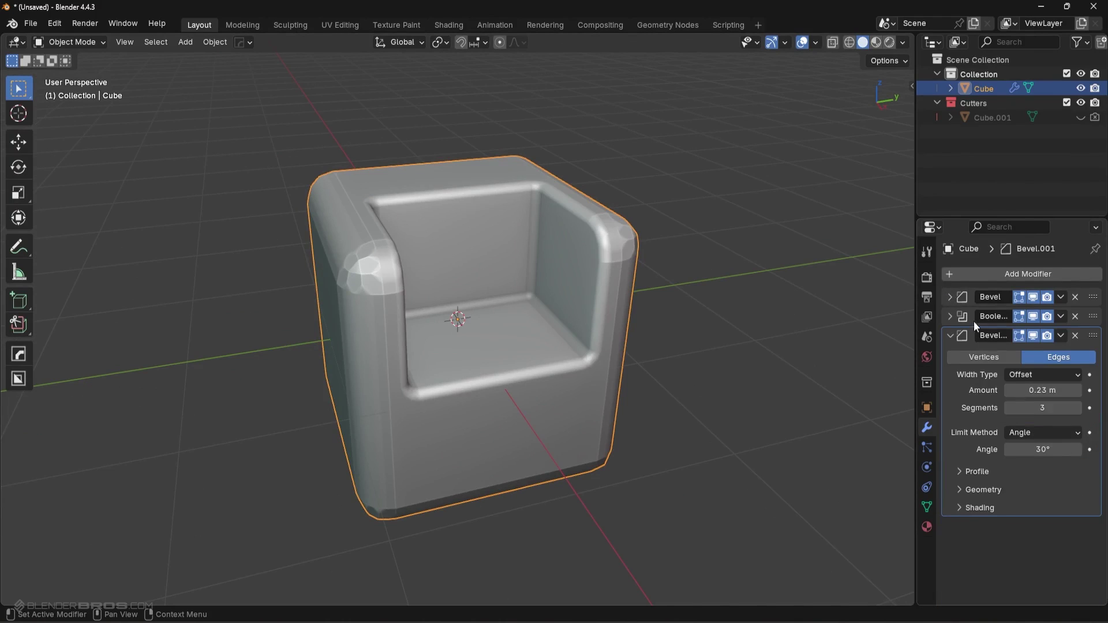
{"action": "left_click", "coordinate": [1044, 450]}
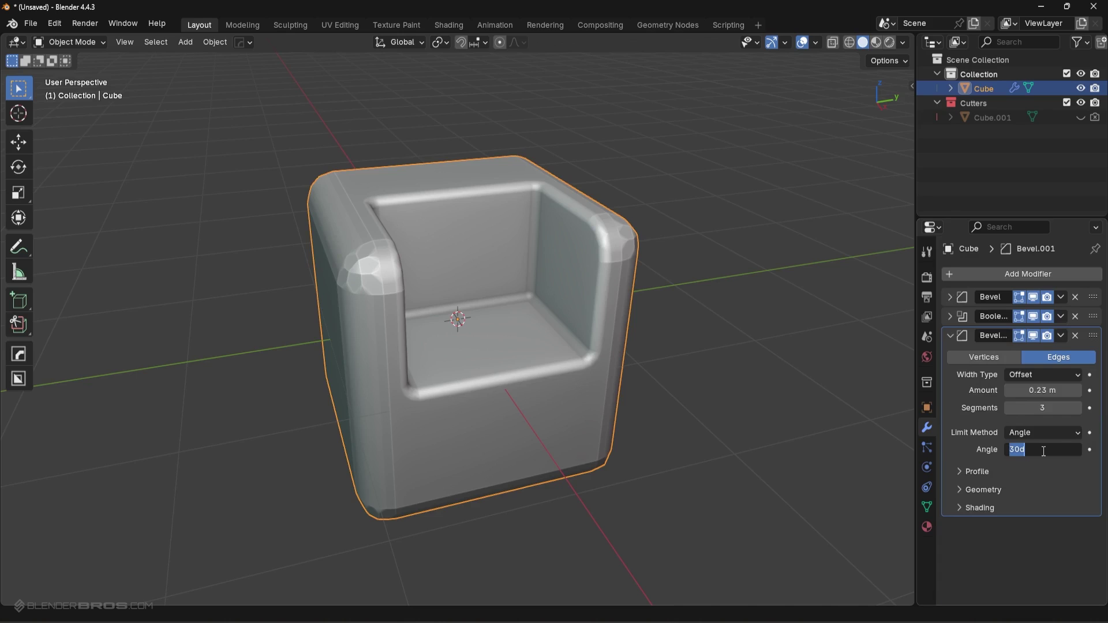
{"action": "type", "text": "60"}
{"action": "key", "text": "Return"}
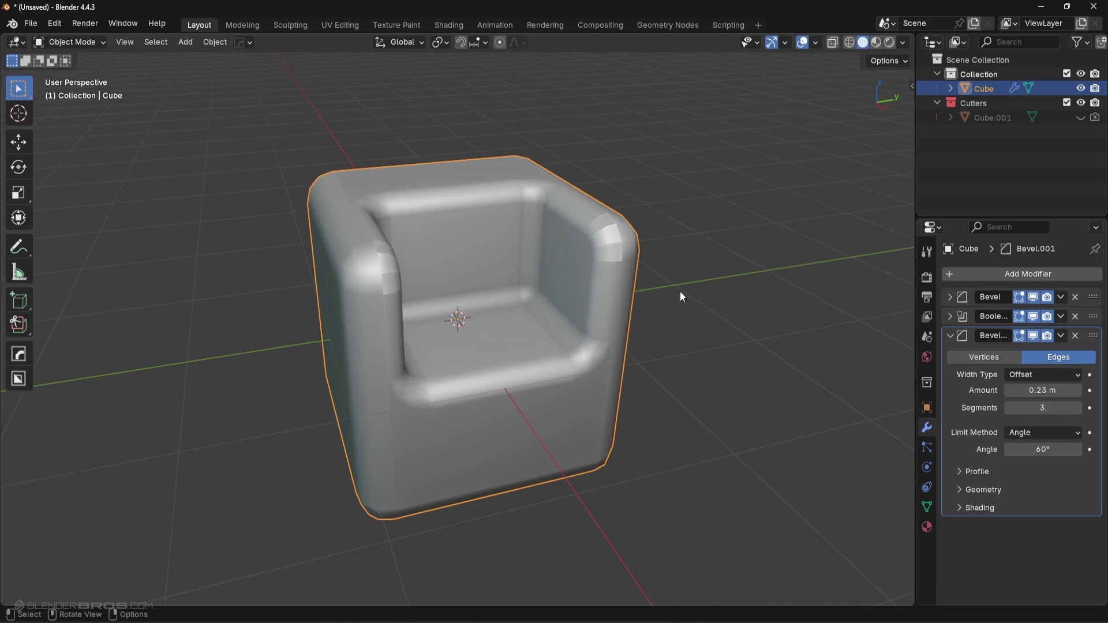
- Reduce Bevel.001's width to 0.05 m and toggle its Harden Normals
{"action": "mouse_move", "coordinate": [679, 297]}
{"action": "middle_mouse_down"}
{"action": "mouse_move", "coordinate": [650, 294]}
{"action": "mouse_move", "coordinate": [668, 301]}
{"action": "middle_mouse_up"}
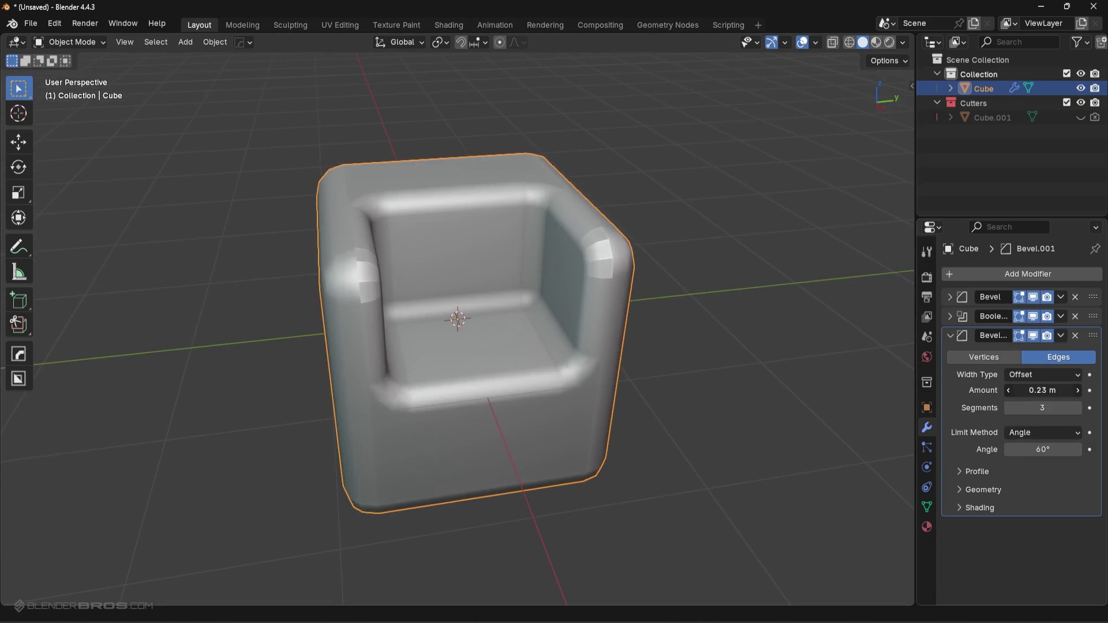
{"action": "mouse_move", "coordinate": [1042, 390]}
{"action": "left_mouse_down"}
{"action": "mouse_move", "coordinate": [1015, 390]}
{"action": "mouse_move", "coordinate": [1027, 391]}
{"action": "left_mouse_up"}
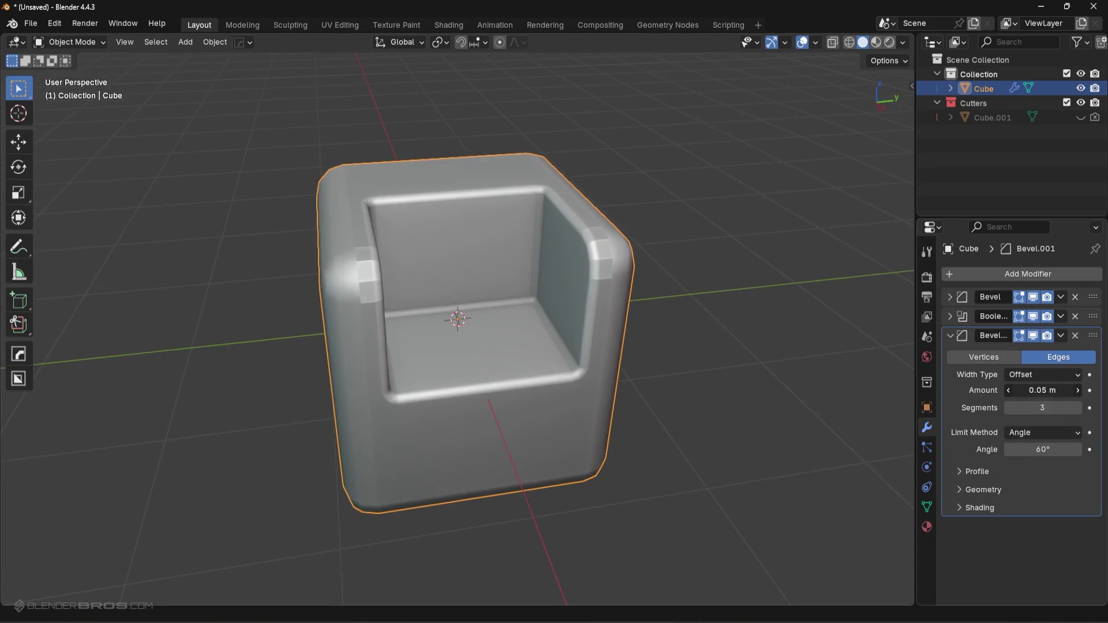
{"action": "left_click", "coordinate": [1004, 509]}
{"action": "left_click", "coordinate": [1028, 529]}
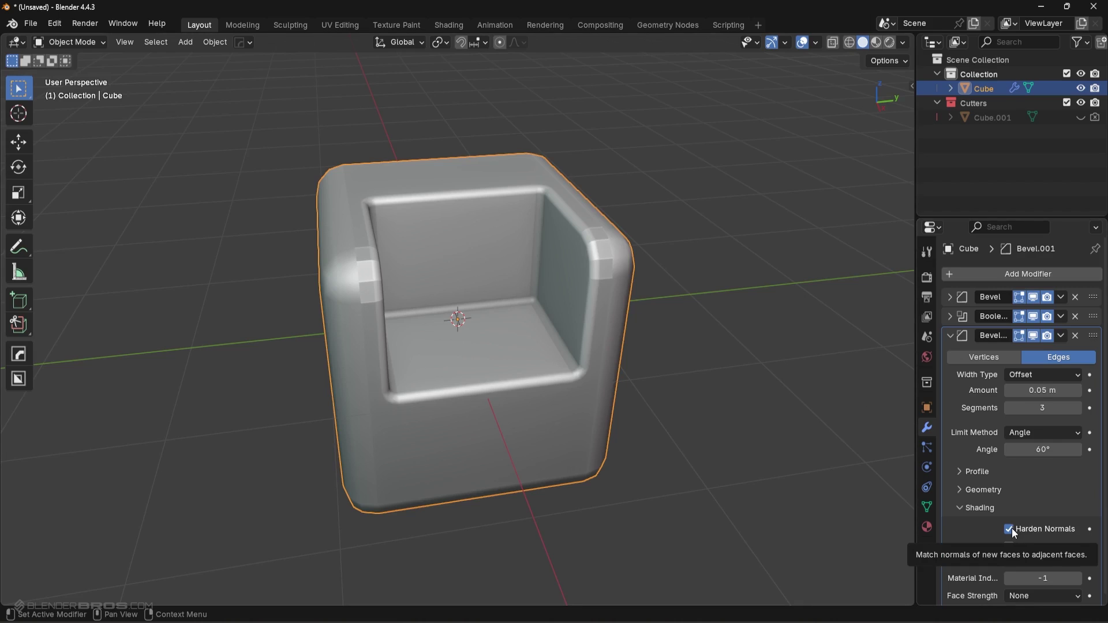
{"action": "left_click", "coordinate": [1012, 528]}
- Toggle hardened normals on the first Bevel modifier
{"action": "left_click", "coordinate": [948, 296]}
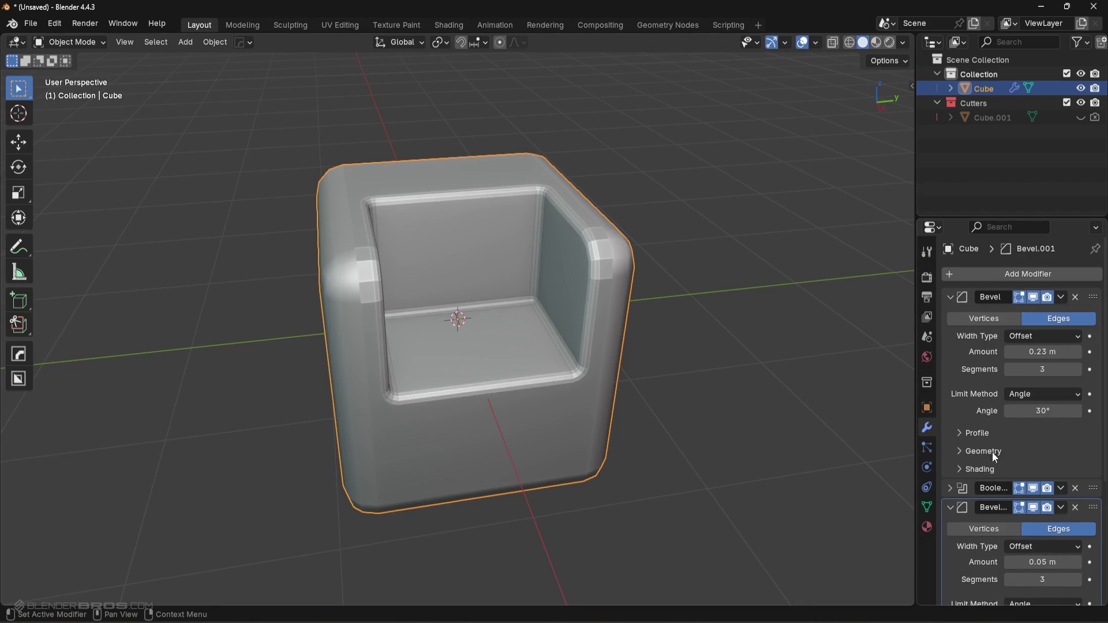
{"action": "left_click", "coordinate": [998, 470]}
{"action": "left_click", "coordinate": [1009, 489]}
{"action": "left_click", "coordinate": [950, 297]}
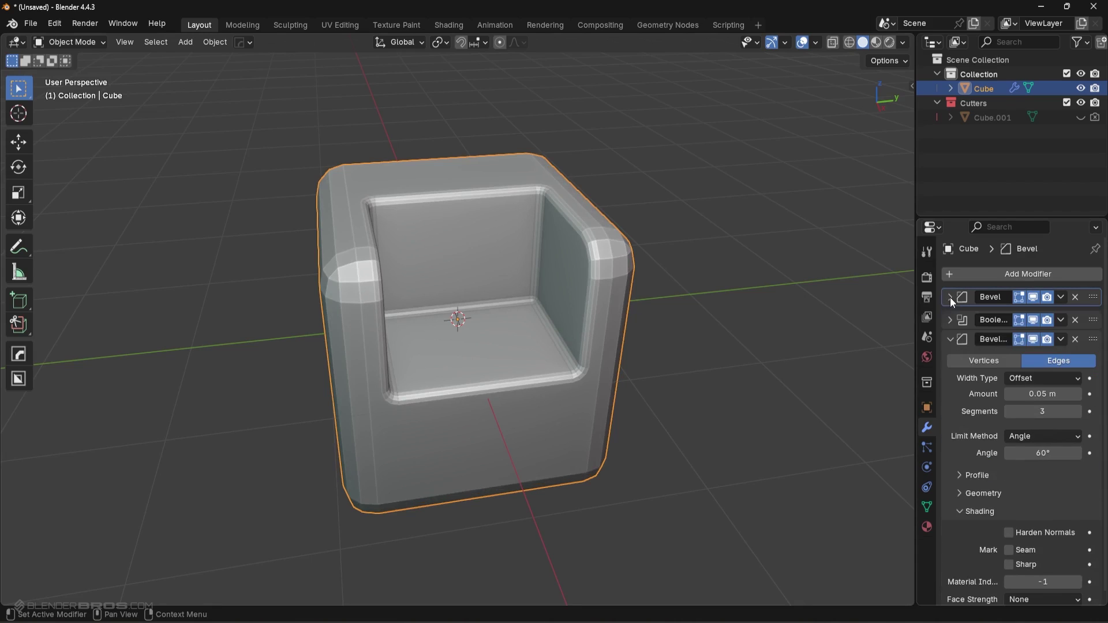
- Turn Harden Normals back on for Bevel.001
{"action": "left_click", "coordinate": [1030, 526]}
{"action": "left_click", "coordinate": [1032, 526]}
{"action": "left_click", "coordinate": [949, 332]}
- Add a Weighted Normal modifier to the armchair block
{"action": "left_click", "coordinate": [997, 271]}
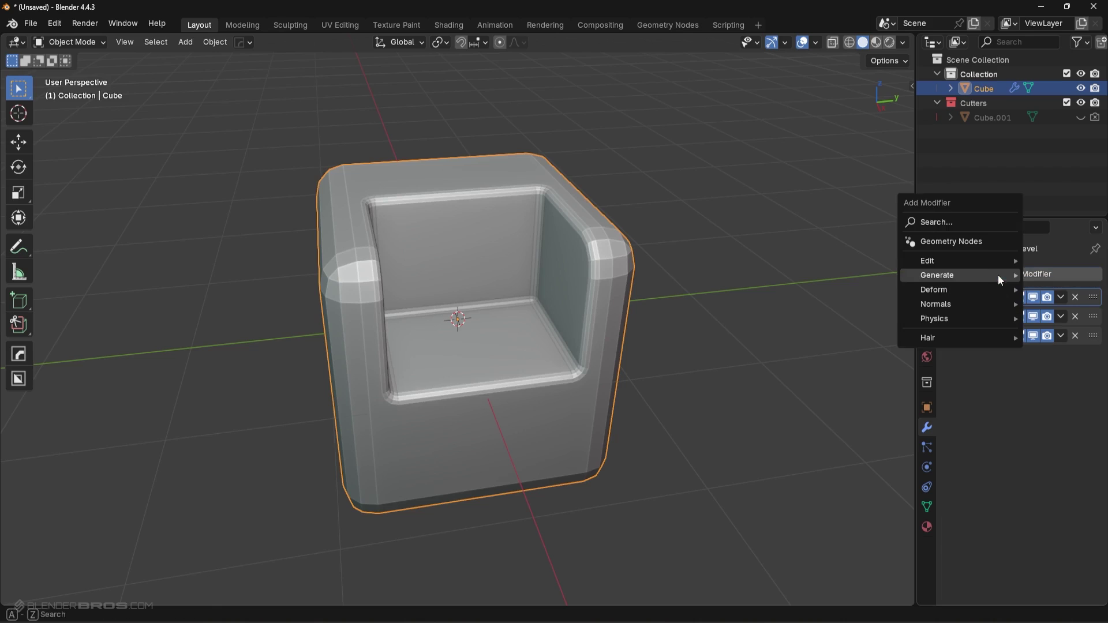
{"action": "mouse_move", "coordinate": [992, 264]}
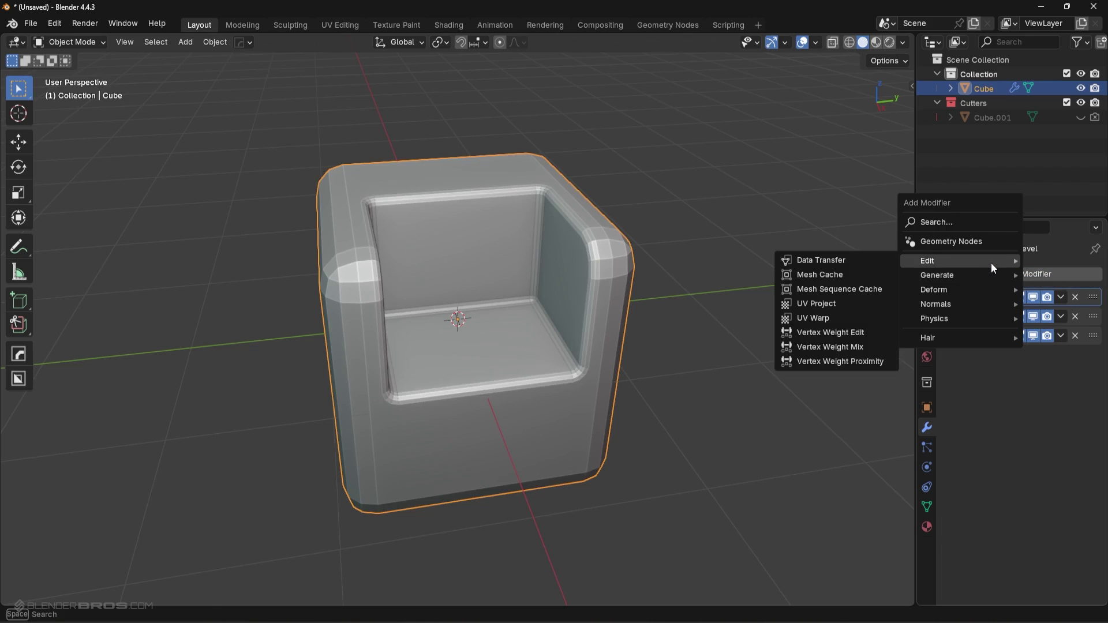
{"action": "mouse_move", "coordinate": [989, 305]}
{"action": "left_click", "coordinate": [837, 320]}
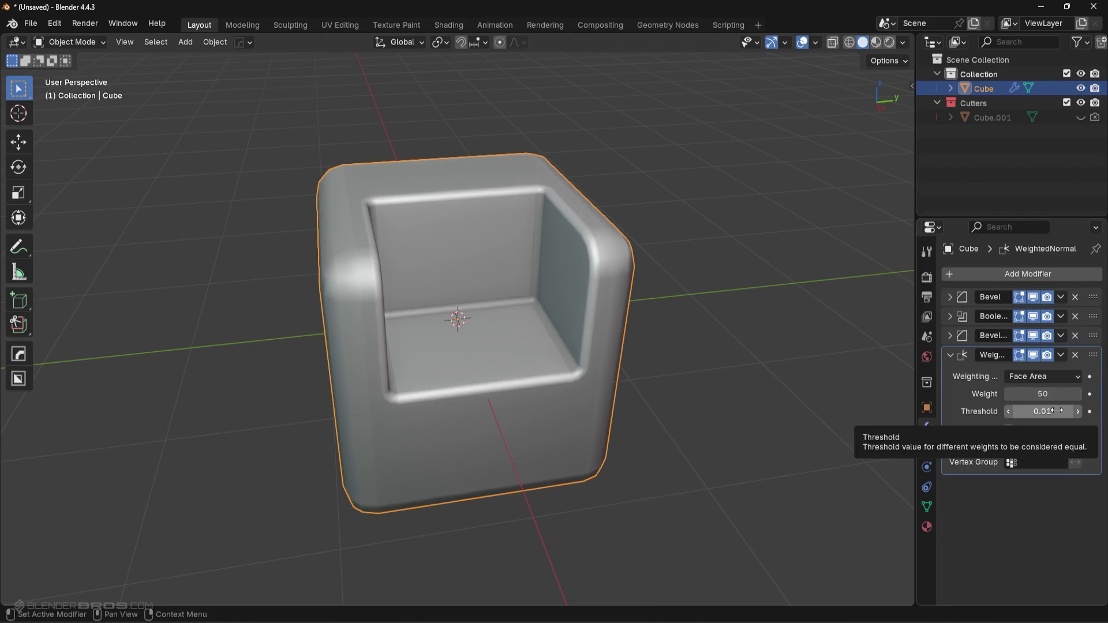
{"action": "left_click", "coordinate": [951, 355]}
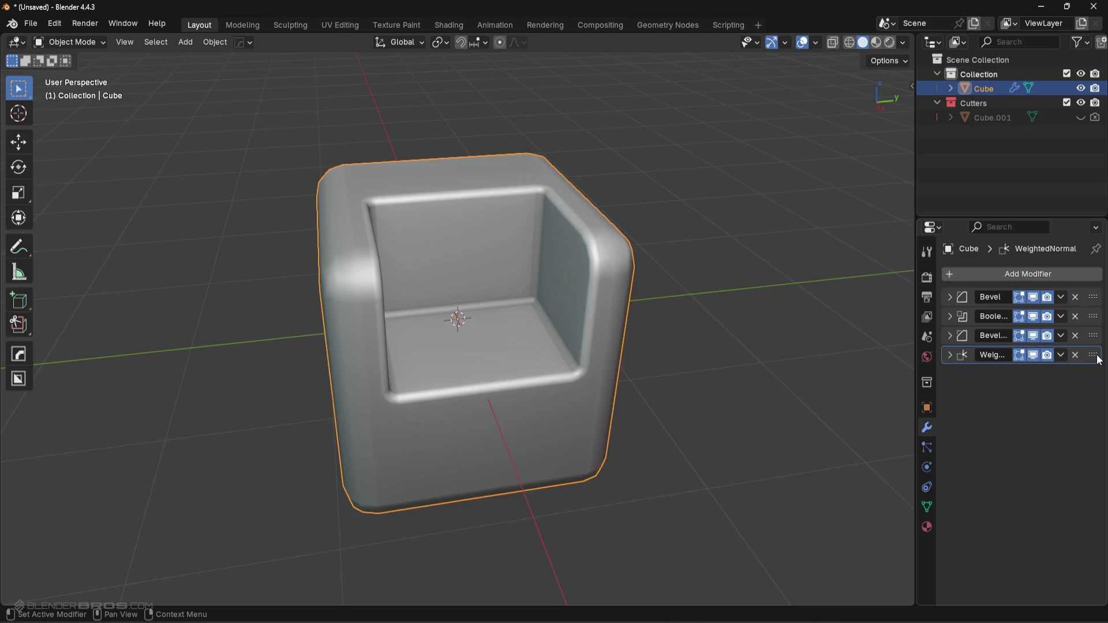
{"action": "left_click", "coordinate": [949, 355]}
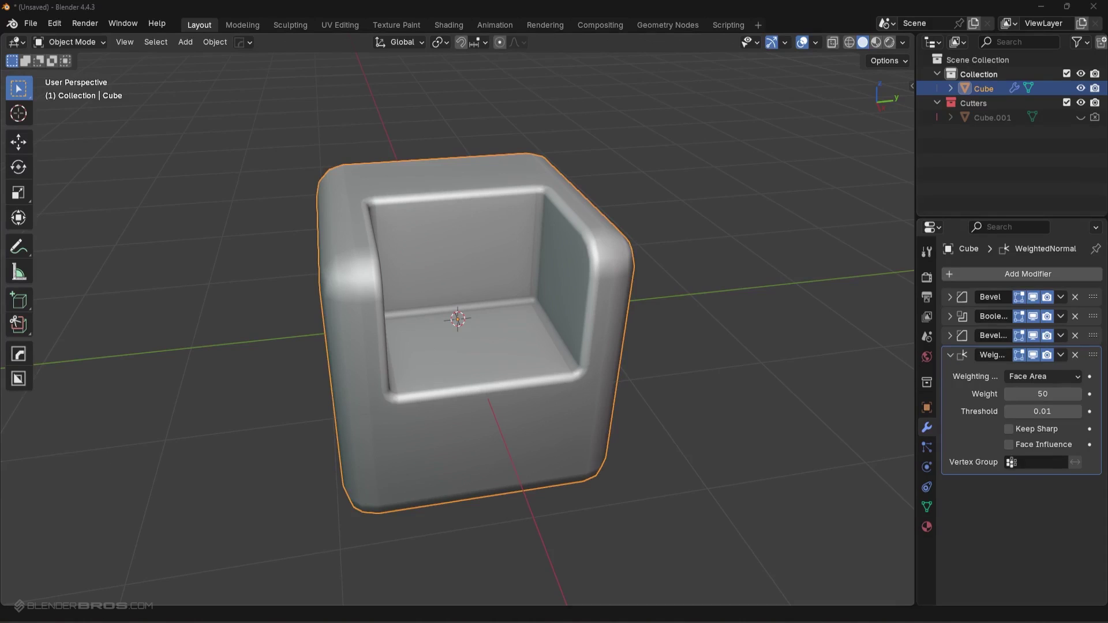
- Pin the Weighted Normal modifier to the end of the stack
{"action": "left_click", "coordinate": [1061, 356]}
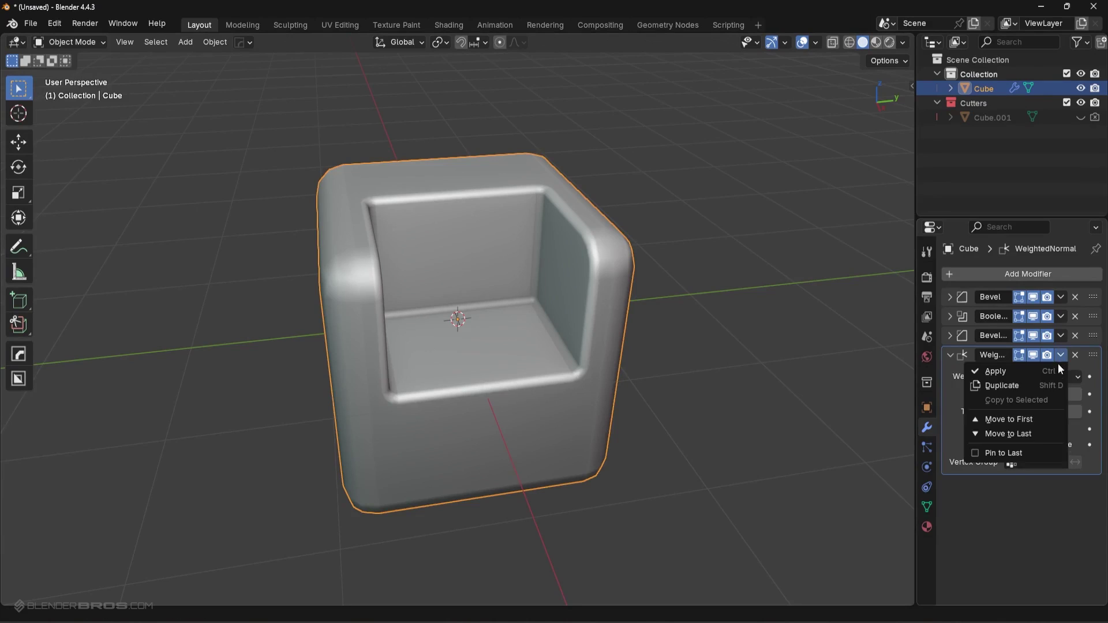
{"action": "left_click", "coordinate": [1008, 457]}
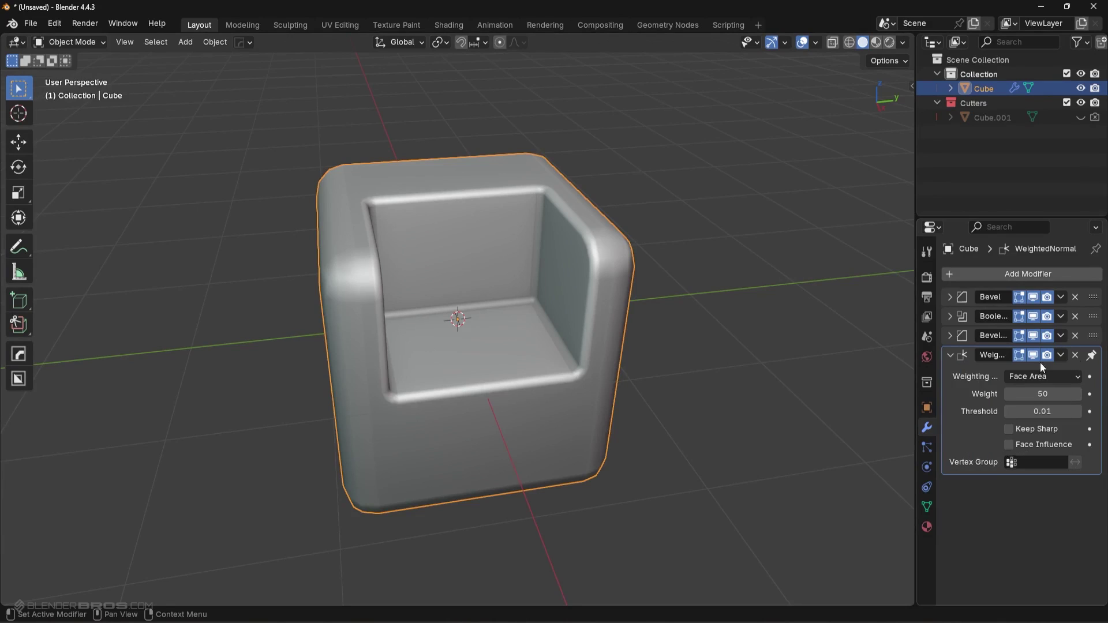
{"action": "left_click", "coordinate": [950, 356]}
{"action": "left_click", "coordinate": [1091, 356]}
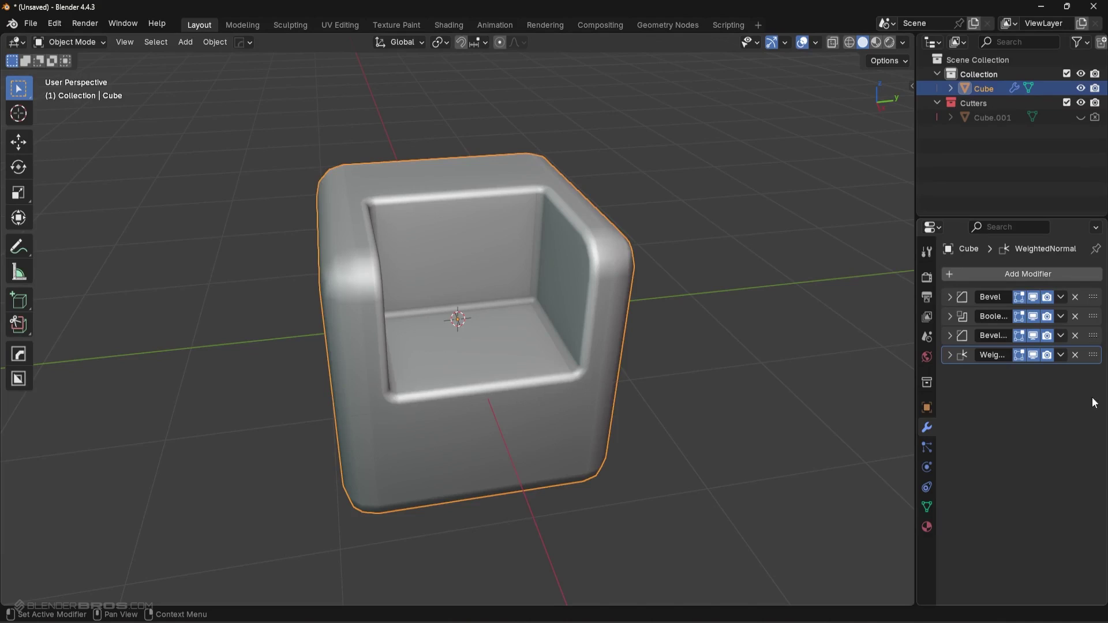
{"action": "left_click", "coordinate": [1060, 355]}
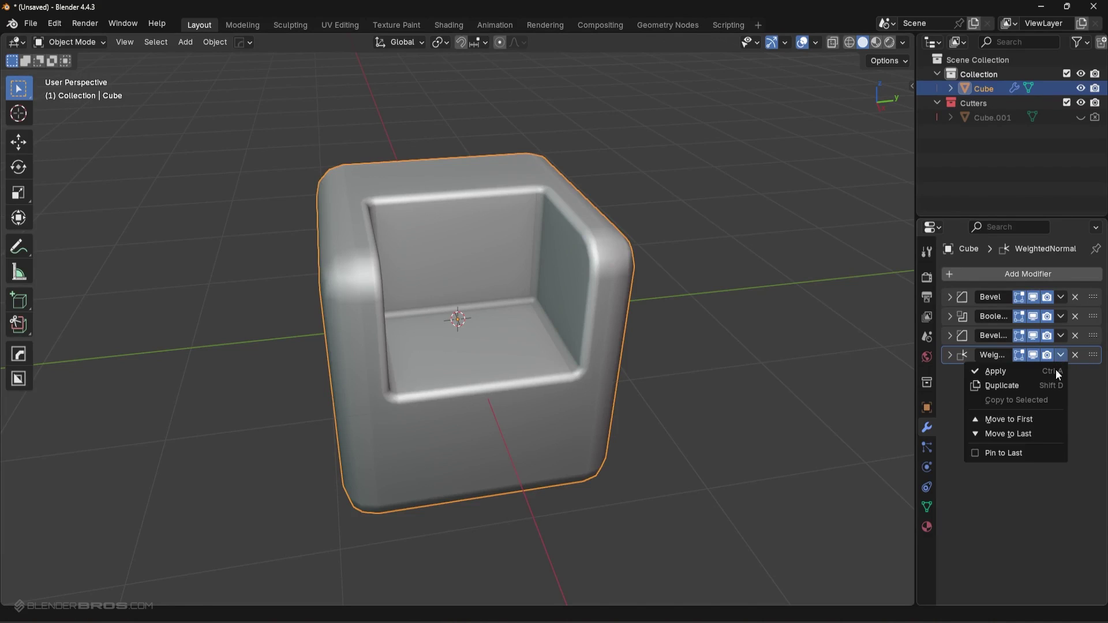
{"action": "left_click", "coordinate": [1016, 453]}
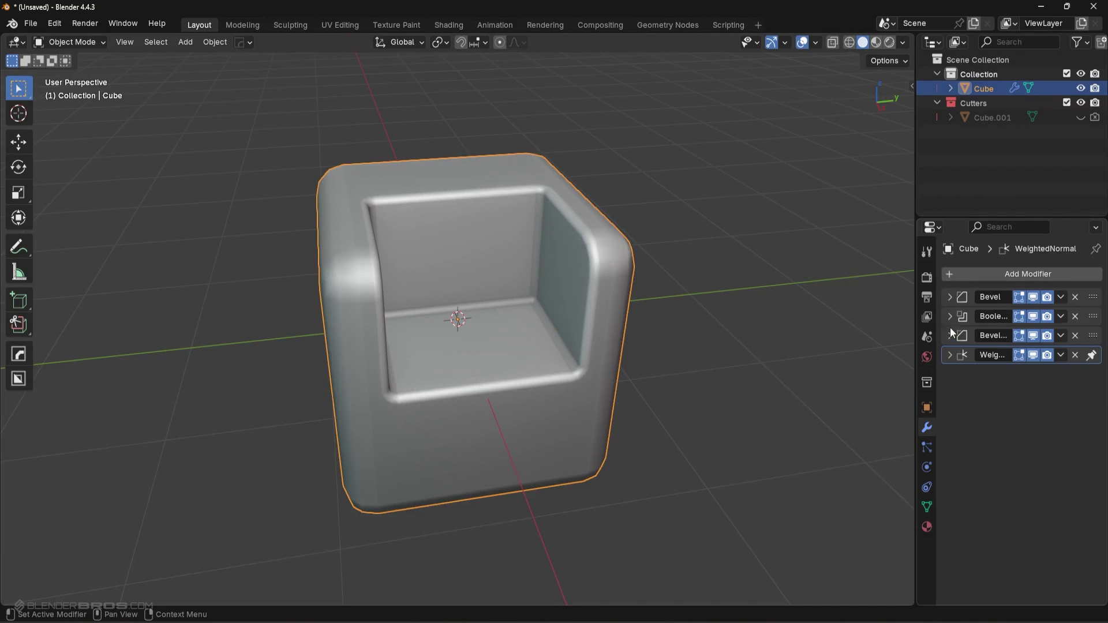
- Adjust the first bevel's width and widen Bevel.001 to 0.11 m
{"action": "left_click", "coordinate": [949, 297]}
{"action": "mouse_move", "coordinate": [1046, 351]}
{"action": "left_mouse_down"}
{"action": "mouse_move", "coordinate": [1030, 352]}
{"action": "mouse_move", "coordinate": [1049, 352]}
{"action": "left_mouse_up"}
{"action": "scroll", "coordinate": [1033, 487], "scroll_direction": "down", "scroll_amount": 1}
{"action": "left_click", "coordinate": [959, 579]}
{"action": "scroll", "coordinate": [994, 549], "scroll_direction": "down", "scroll_amount": 7}
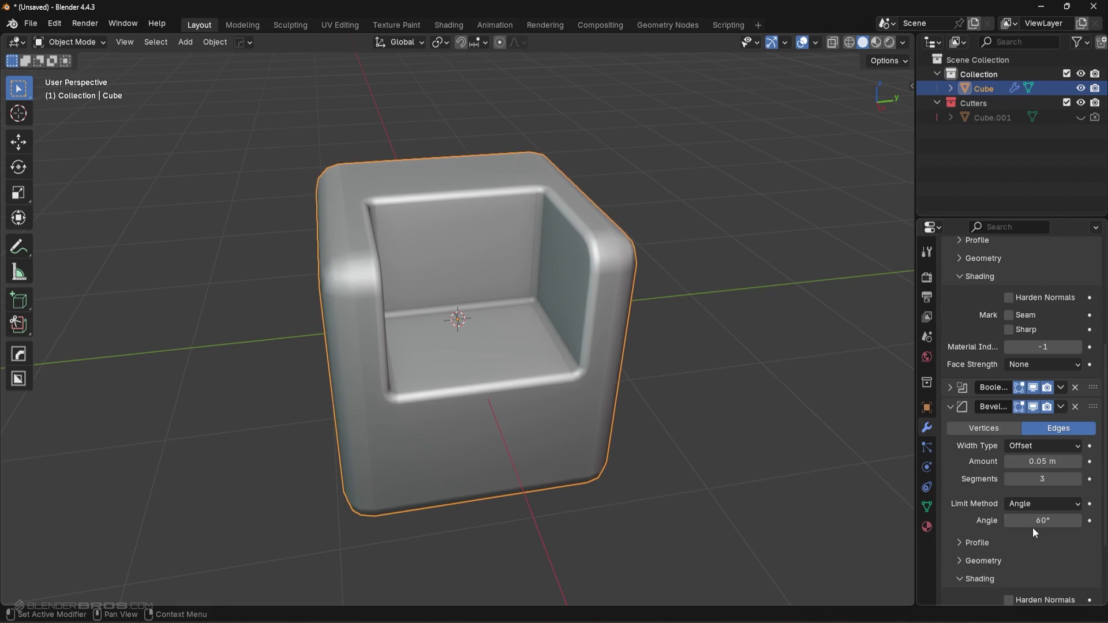
{"action": "left_click_drag", "start_coordinate": [1019, 520], "coordinate": [1038, 520]}
{"action": "mouse_move", "coordinate": [1032, 461]}
{"action": "left_mouse_down"}
{"action": "mouse_move", "coordinate": [1045, 461]}
{"action": "mouse_move", "coordinate": [1033, 461]}
{"action": "left_mouse_up"}
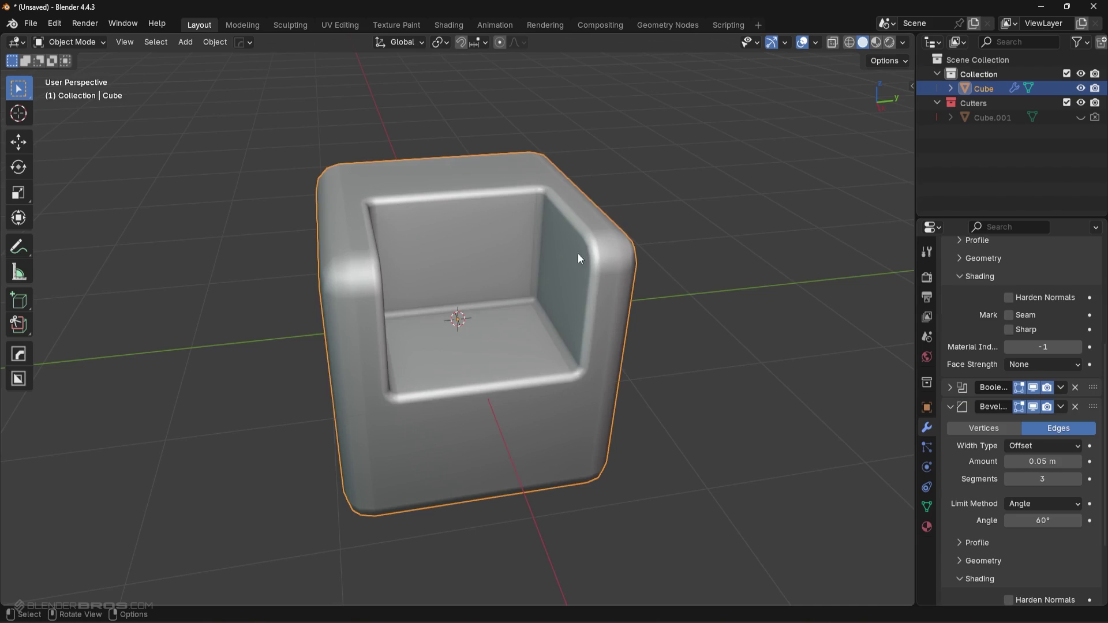
- Add a new cube, shrink it and raise it along Z
{"action": "key", "text": "shift+a"}
{"action": "mouse_move", "coordinate": [565, 247]}
{"action": "left_click", "coordinate": [629, 281]}
{"action": "key", "text": "s"}
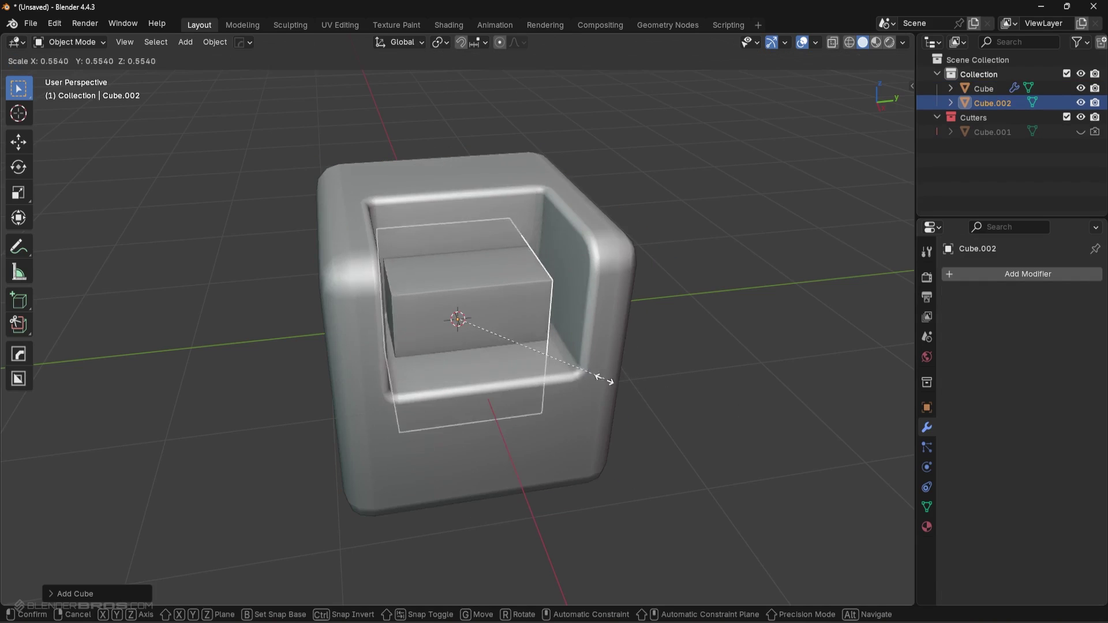
{"action": "left_click", "coordinate": [594, 378]}
{"action": "key", "text": "g"}
{"action": "key", "text": "z"}
{"action": "left_click", "coordinate": [594, 358]}
- Reposition the small cube vertically above the chair block's top
{"action": "middle_click_drag", "start_coordinate": [594, 357], "coordinate": [614, 337]}
{"action": "key", "text": "g"}
{"action": "key", "text": "y"}
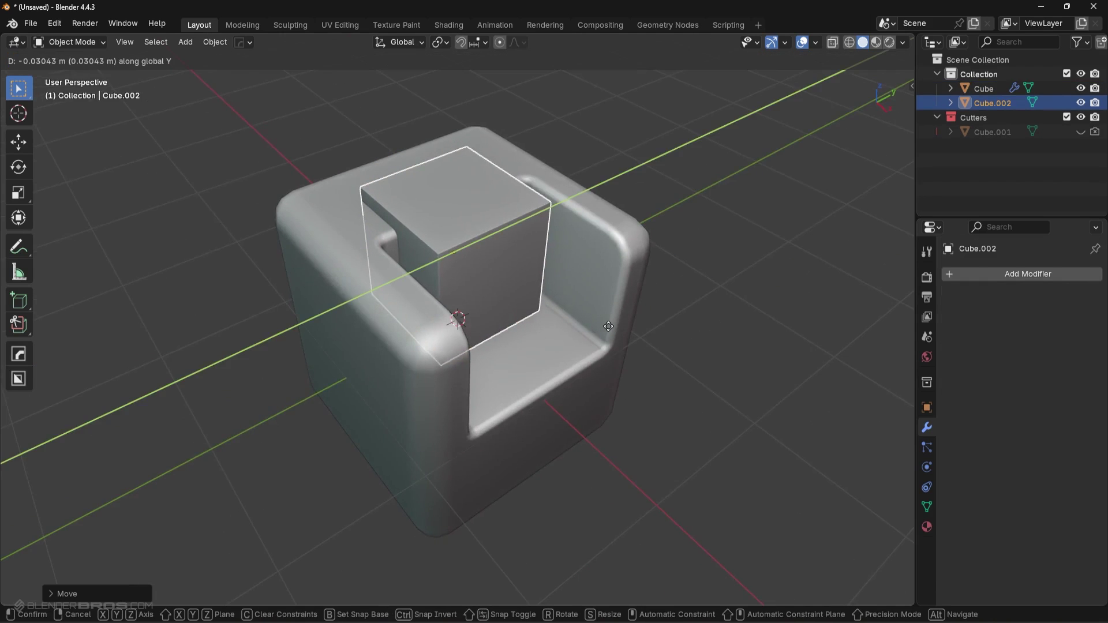
{"action": "key", "text": "x"}
{"action": "key", "text": "z"}
{"action": "left_click", "coordinate": [601, 298]}
{"action": "middle_click_drag", "start_coordinate": [596, 281], "coordinate": [576, 324]}
- Cut the small cube from the chair with a Hard Ops difference boolean
{"action": "left_click", "coordinate": [576, 324], "text": "shift"}
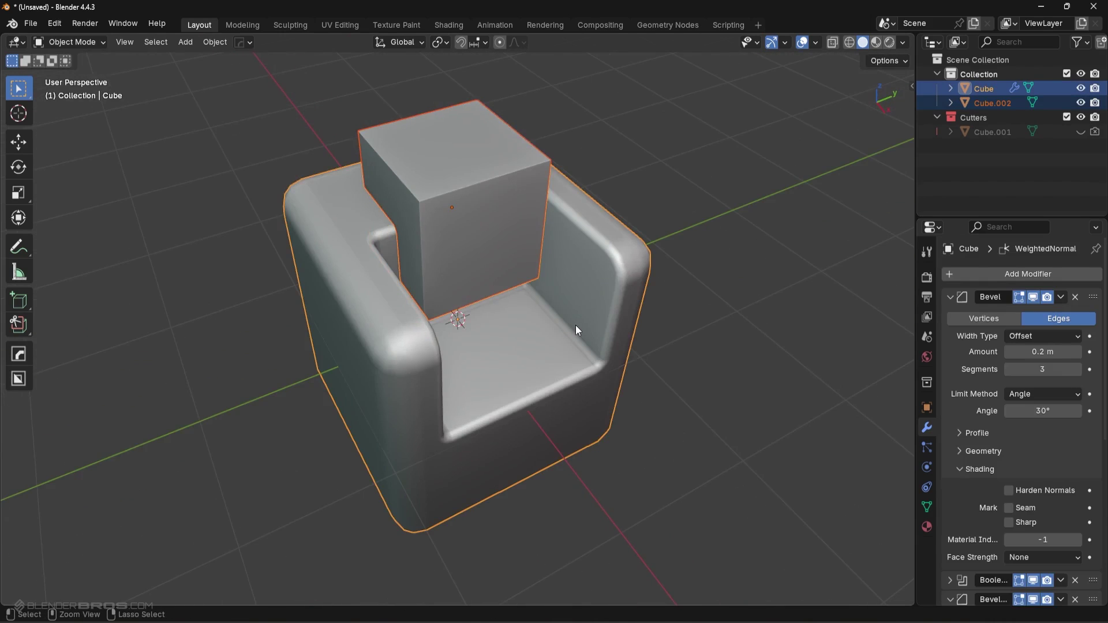
{"action": "key", "text": "ctrl+KP_Subtract"}
{"action": "left_click", "coordinate": [615, 283]}
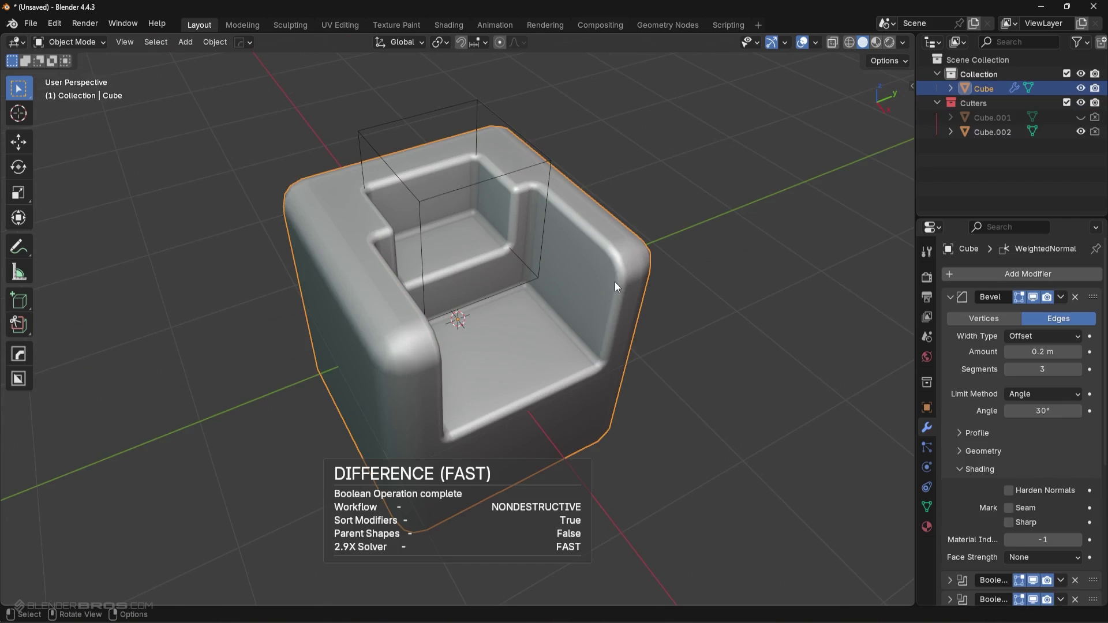
{"action": "left_click", "coordinate": [949, 296]}
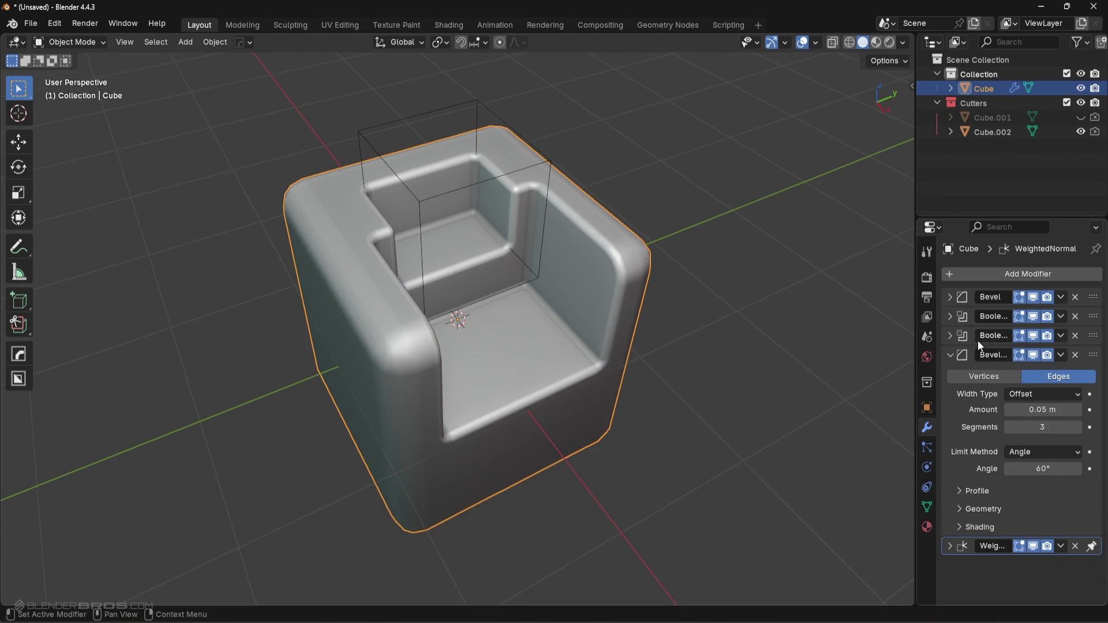
- Compare the chair with and without the new cut, then move Boolean.001 below the seat bevel
{"action": "left_click", "coordinate": [950, 355]}
{"action": "left_click", "coordinate": [1033, 336]}
{"action": "left_click", "coordinate": [1033, 336]}
{"action": "left_click", "coordinate": [1094, 340]}
{"action": "left_click_drag", "start_coordinate": [1095, 340], "coordinate": [1091, 361]}
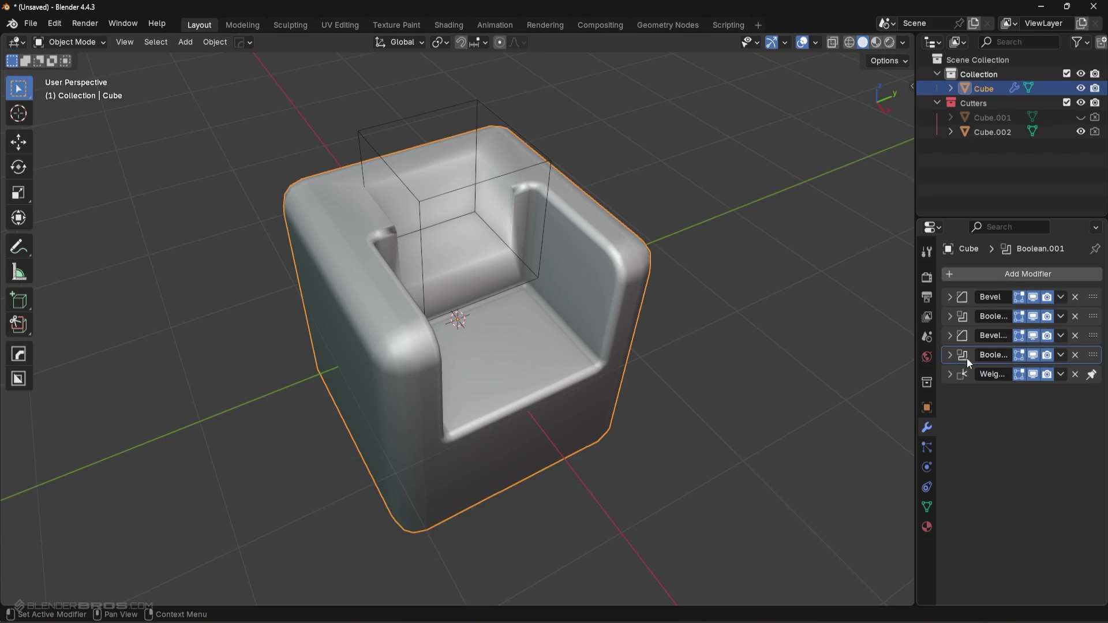
- Duplicate the seat bevel, place the copy below Boolean.001, and set it to 0.03 m
{"action": "left_click", "coordinate": [1061, 336]}
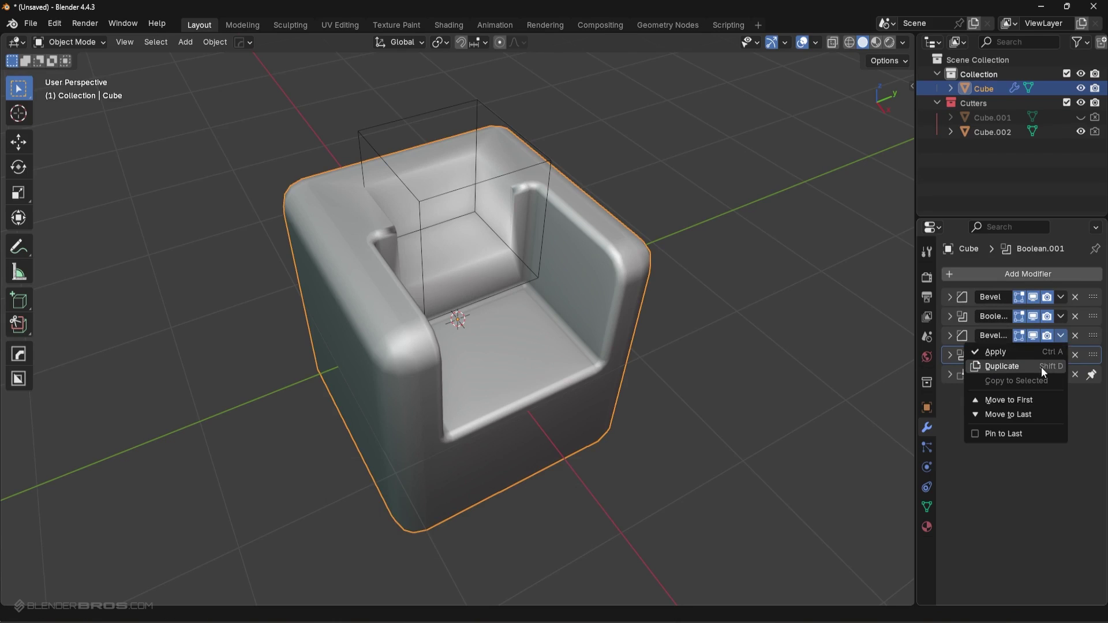
{"action": "left_click", "coordinate": [1039, 366]}
{"action": "left_click_drag", "start_coordinate": [1094, 357], "coordinate": [1081, 381]}
{"action": "left_click", "coordinate": [950, 374]}
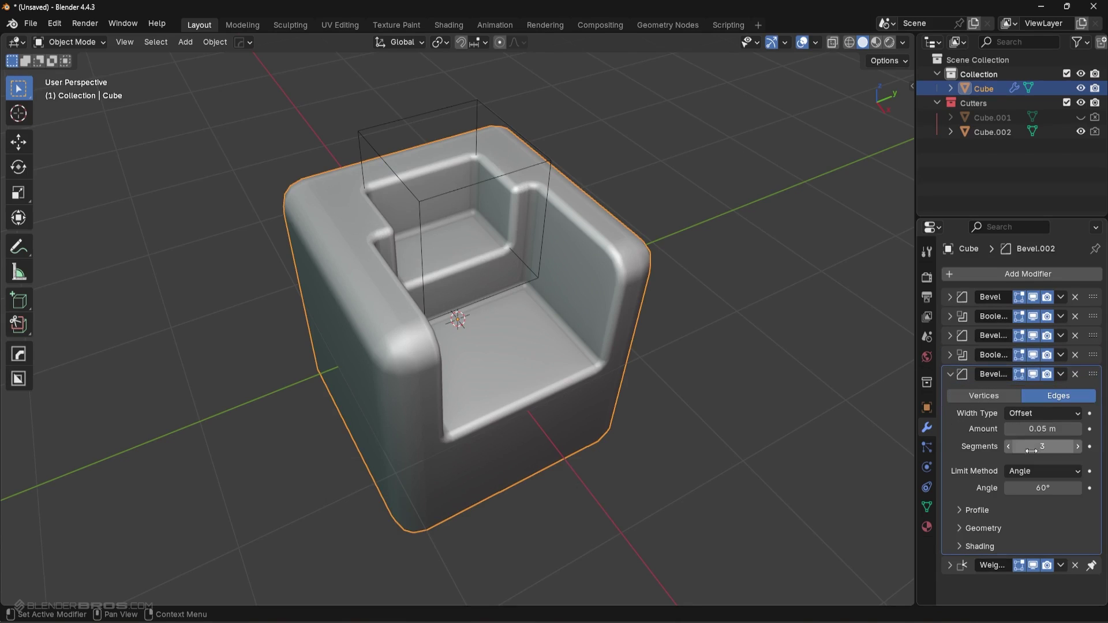
{"action": "mouse_move", "coordinate": [1042, 429]}
{"action": "left_mouse_down"}
{"action": "mouse_move", "coordinate": [1018, 428]}
{"action": "mouse_move", "coordinate": [1042, 436]}
{"action": "left_mouse_up"}
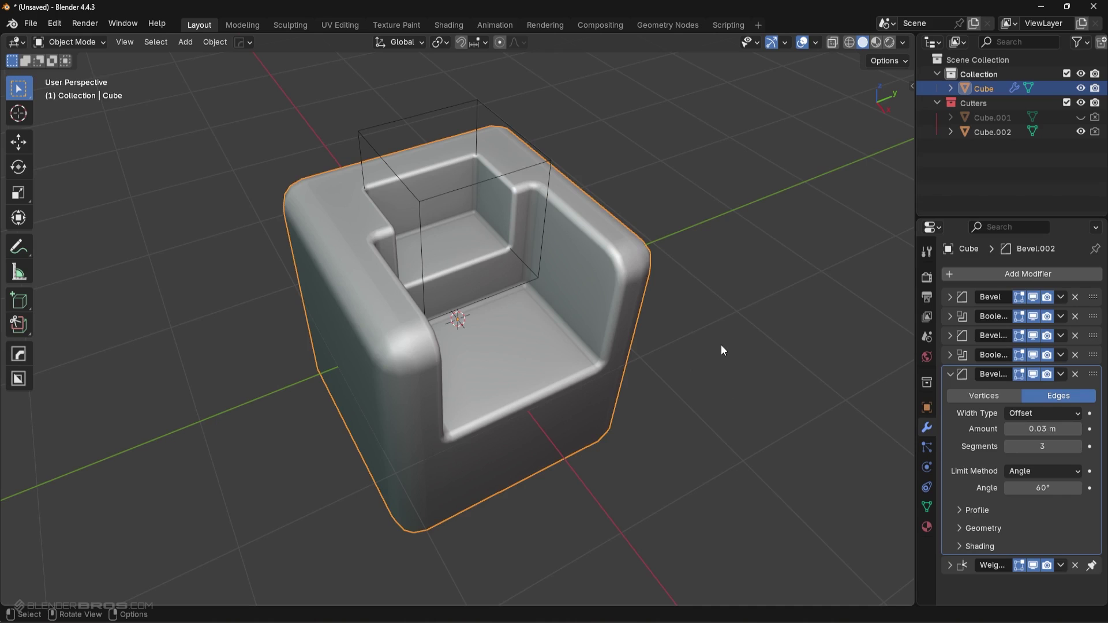
- Widen the outer bevel from a more frontal view
{"action": "middle_click_drag", "start_coordinate": [683, 318], "coordinate": [704, 265]}
{"action": "left_click", "coordinate": [949, 297]}
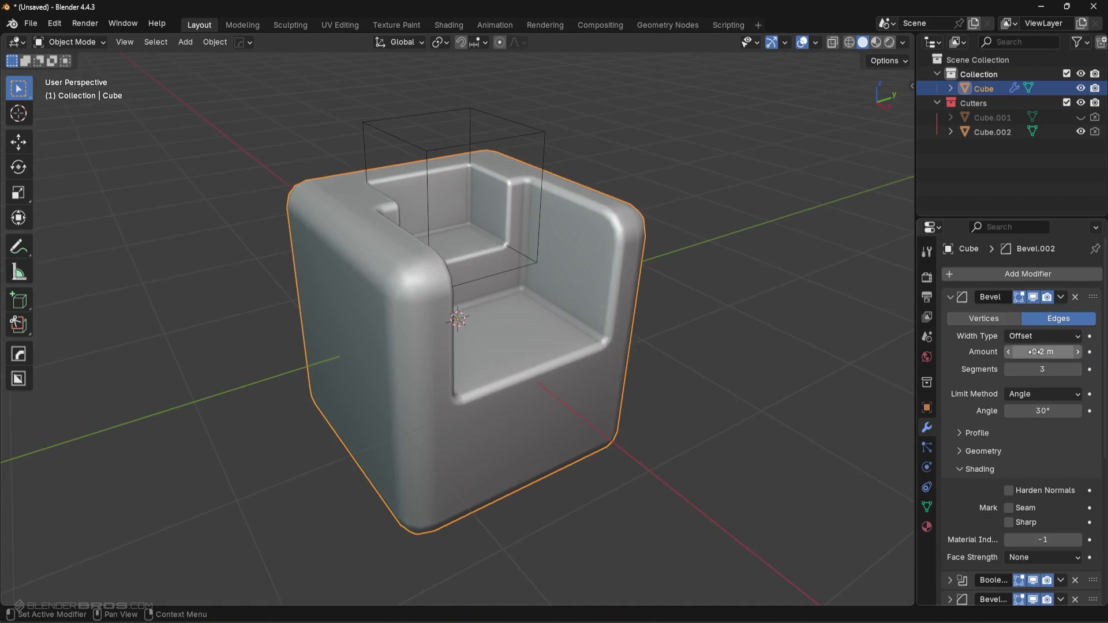
{"action": "left_click_drag", "start_coordinate": [1074, 351], "coordinate": [1096, 351]}
- Widen the seat bevel to 0.08 m and the recess bevel to 0.04 m
{"action": "scroll", "coordinate": [1023, 503], "scroll_direction": "down", "scroll_amount": 4}
{"action": "left_click", "coordinate": [949, 548]}
{"action": "scroll", "coordinate": [953, 464], "scroll_direction": "down", "scroll_amount": 1}
{"action": "left_click", "coordinate": [953, 464]}
{"action": "scroll", "coordinate": [1009, 463], "scroll_direction": "down", "scroll_amount": 3}
{"action": "mouse_move", "coordinate": [1041, 428]}
{"action": "left_mouse_down"}
{"action": "mouse_move", "coordinate": [1068, 427]}
{"action": "mouse_move", "coordinate": [1056, 428]}
{"action": "left_mouse_up"}
{"action": "scroll", "coordinate": [1027, 436], "scroll_direction": "down", "scroll_amount": 6}
{"action": "left_click_drag", "start_coordinate": [1015, 468], "coordinate": [1047, 468]}
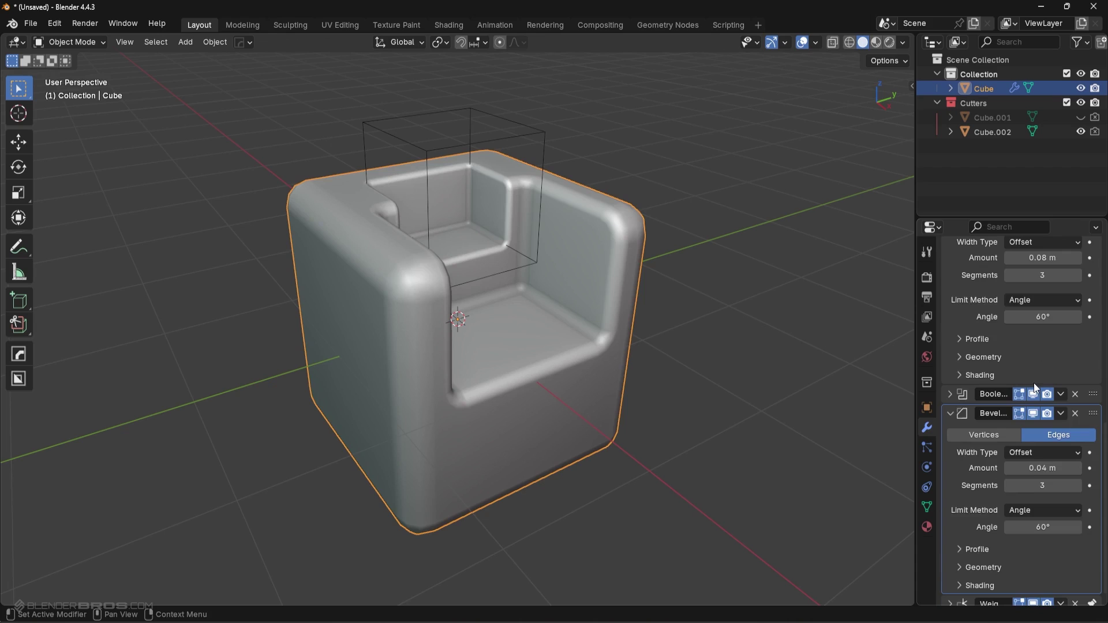
{"action": "scroll", "coordinate": [999, 411], "scroll_direction": "up", "scroll_amount": 5}
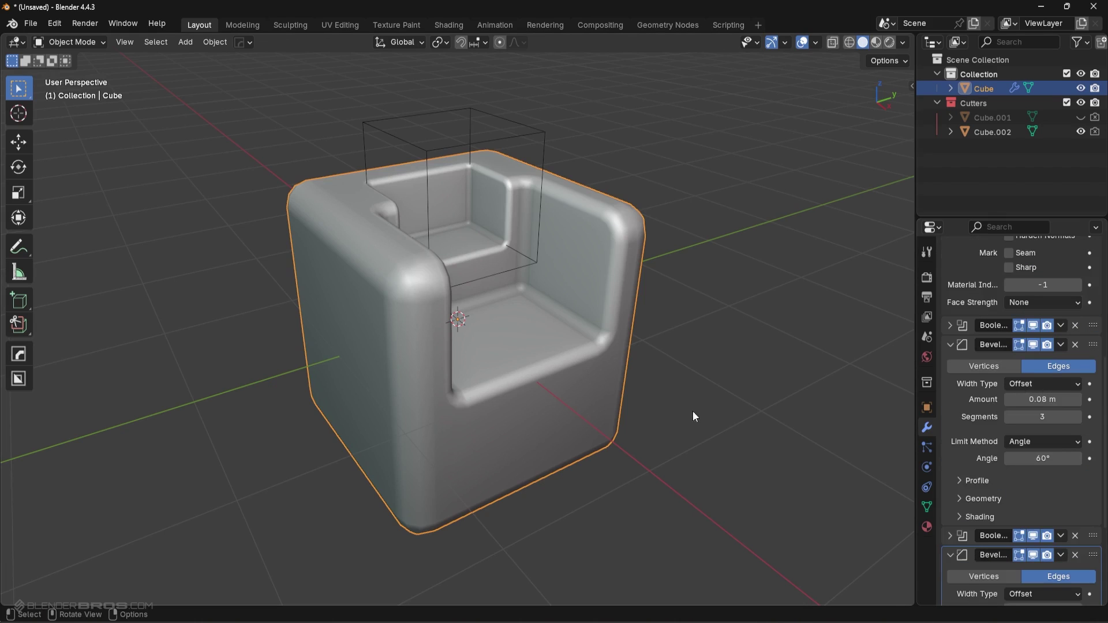
{"action": "middle_click_drag", "start_coordinate": [545, 248], "coordinate": [518, 263]}
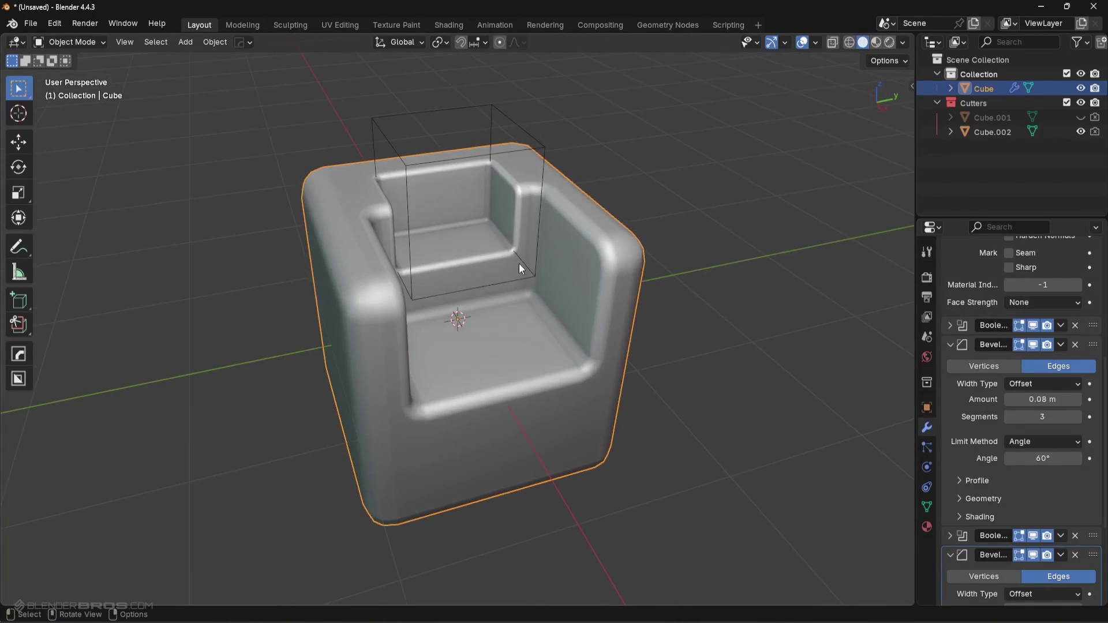
- Start a new General scene, discarding the unsaved armchair
{"action": "key", "text": "ctrl+n"}
{"action": "left_click", "coordinate": [517, 264]}
{"action": "left_click", "coordinate": [570, 342]}
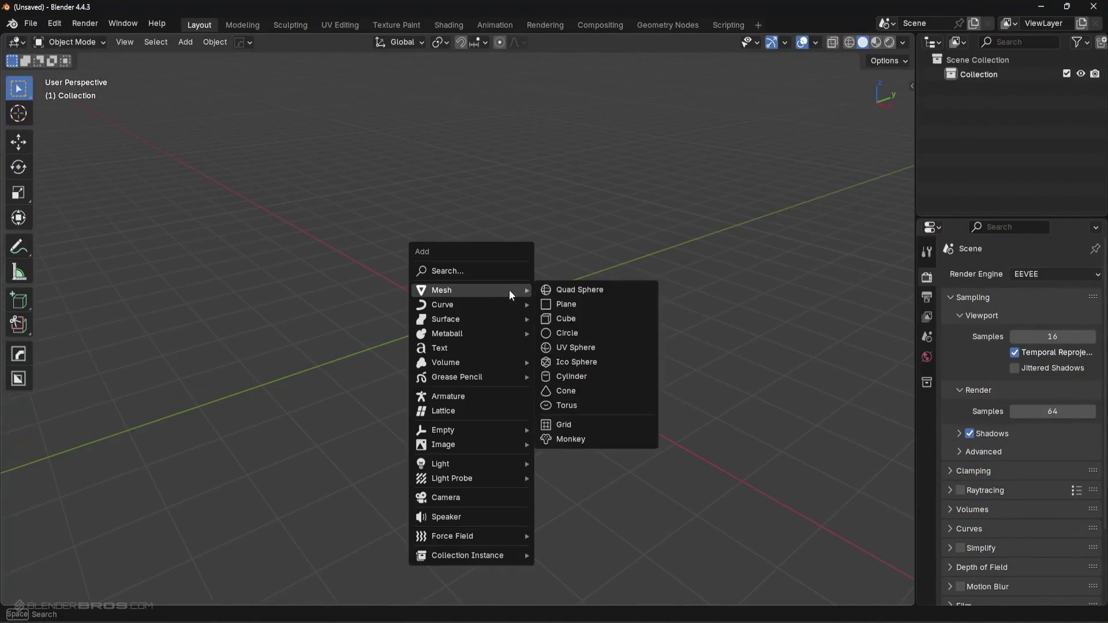
- Add a cube and give it a Hard Ops bevel about 0.2308 wide
{"action": "left_click", "coordinate": [560, 319]}
{"action": "left_click", "coordinate": [926, 428]}
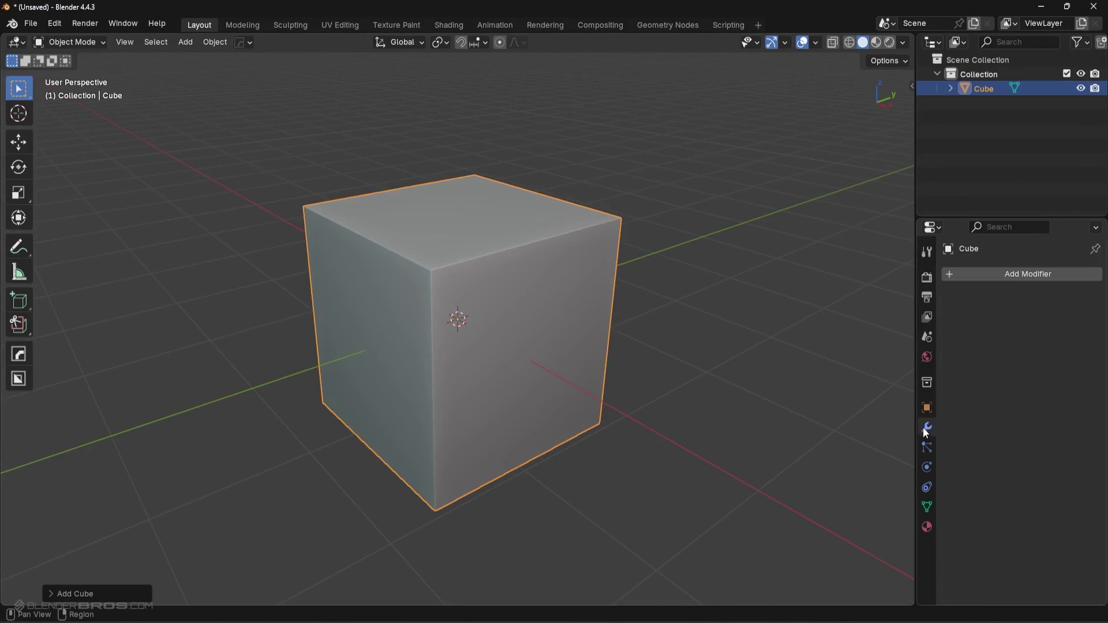
{"action": "middle_click_drag", "start_coordinate": [456, 272], "coordinate": [472, 280]}
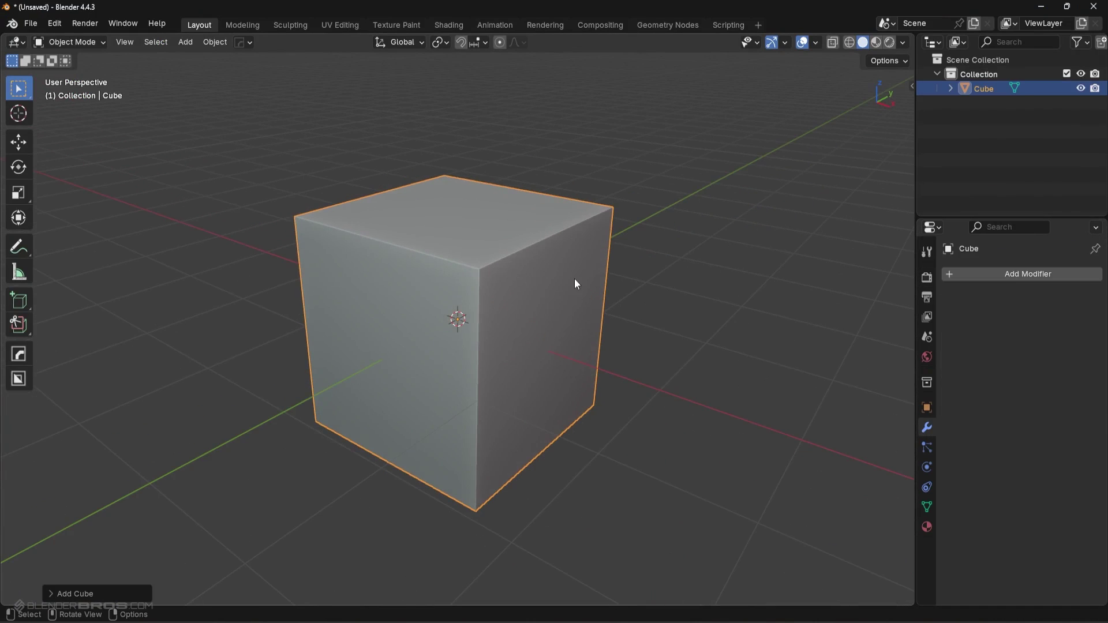
{"action": "key", "text": "q"}
{"action": "left_click", "coordinate": [555, 228]}
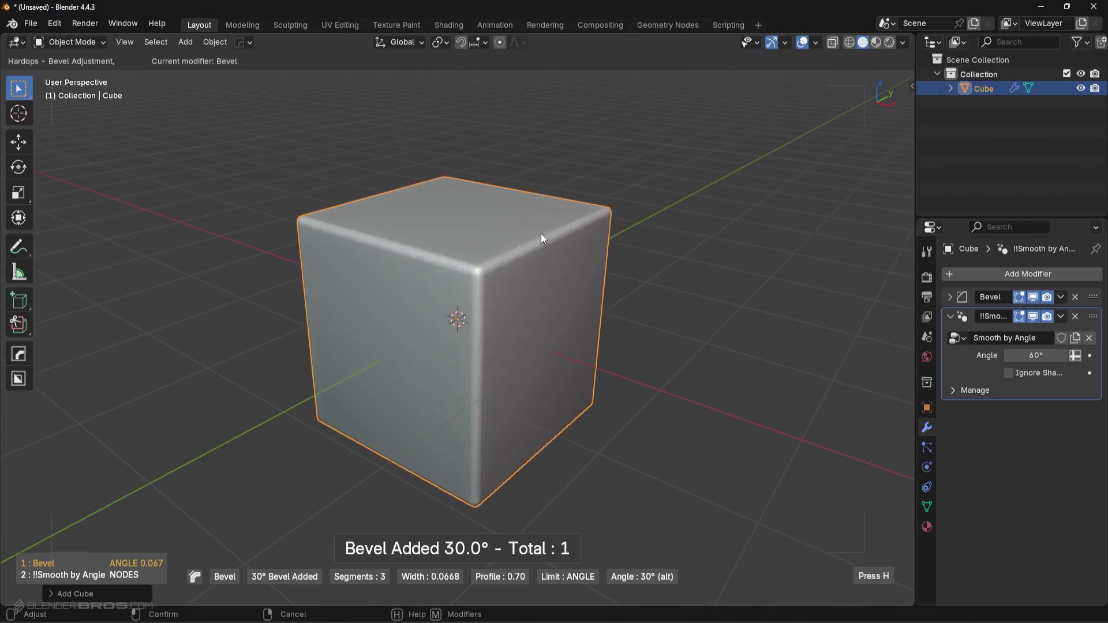
- Confirm the cube's 0.2308 m bevel width and check the Bevel modifier's settings
{"action": "left_click", "coordinate": [502, 250]}
{"action": "left_click", "coordinate": [950, 297]}
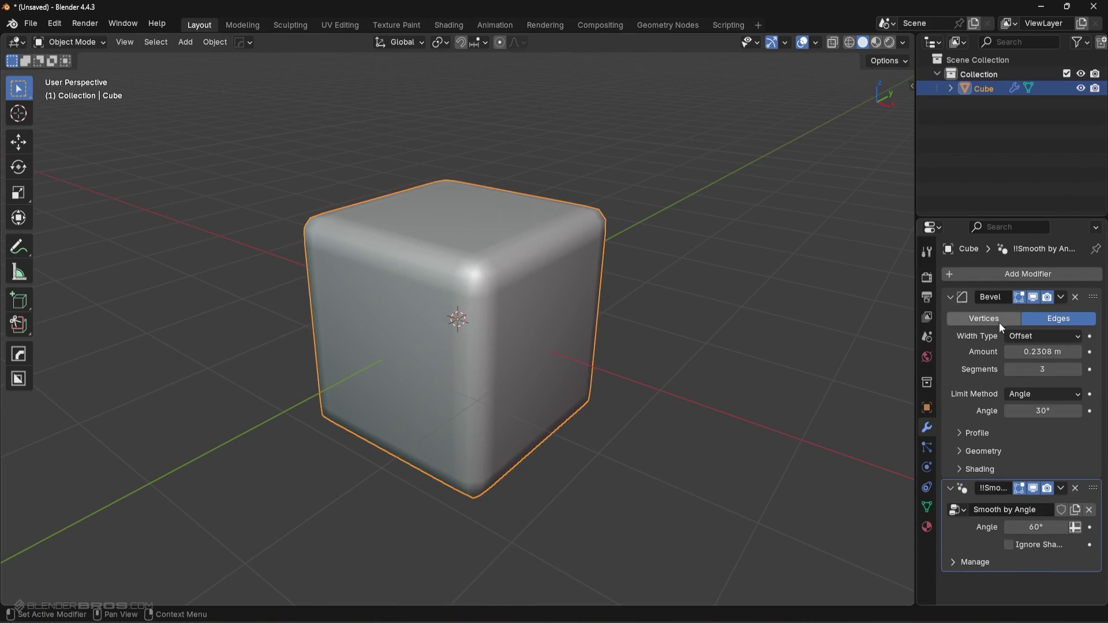
{"action": "left_click", "coordinate": [950, 298]}
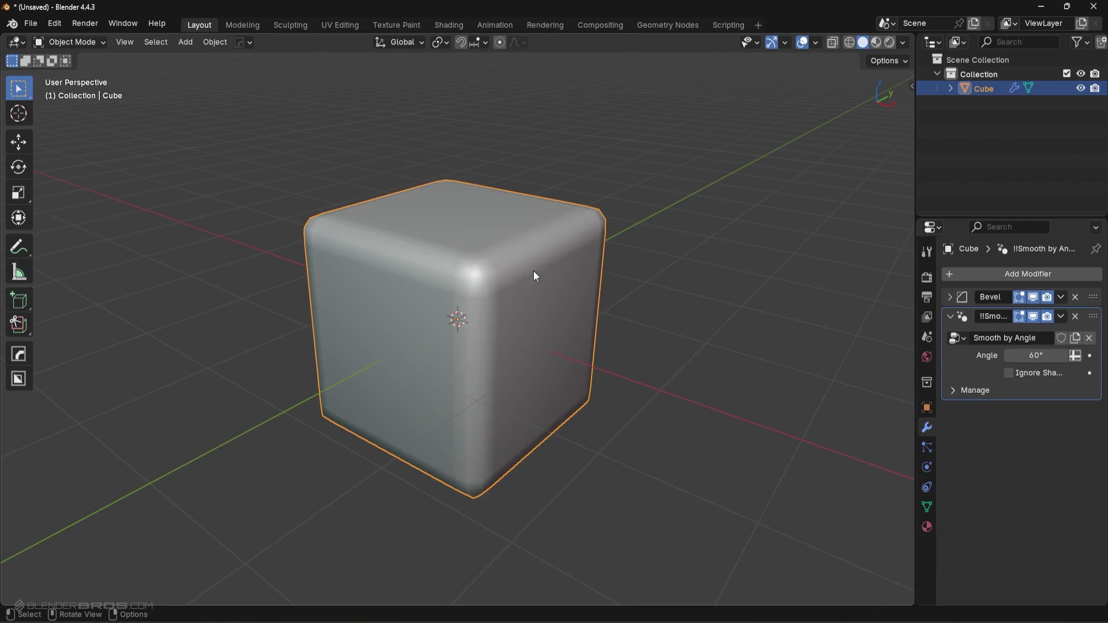
{"action": "middle_click_drag", "start_coordinate": [541, 264], "coordinate": [525, 283]}
- Cut a trial box notch into the cube's top with BoxCutter, then undo it
{"action": "key", "text": "alt+w"}
{"action": "left_click_drag", "start_coordinate": [513, 329], "coordinate": [424, 193]}
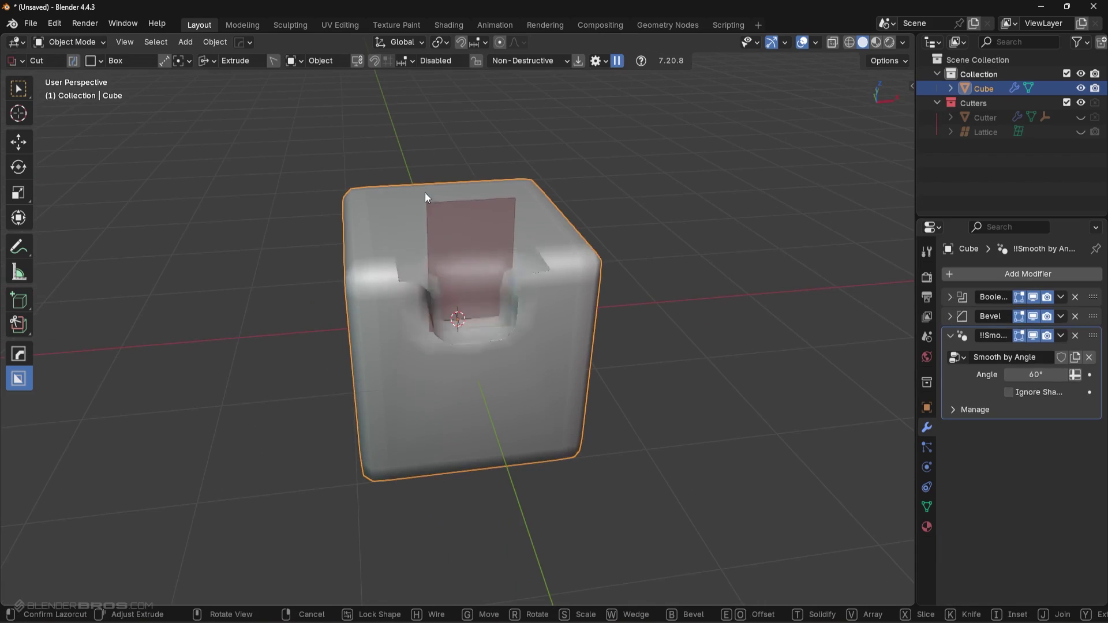
{"action": "left_click", "coordinate": [406, 165]}
{"action": "middle_click_drag", "start_coordinate": [473, 312], "coordinate": [554, 313]}
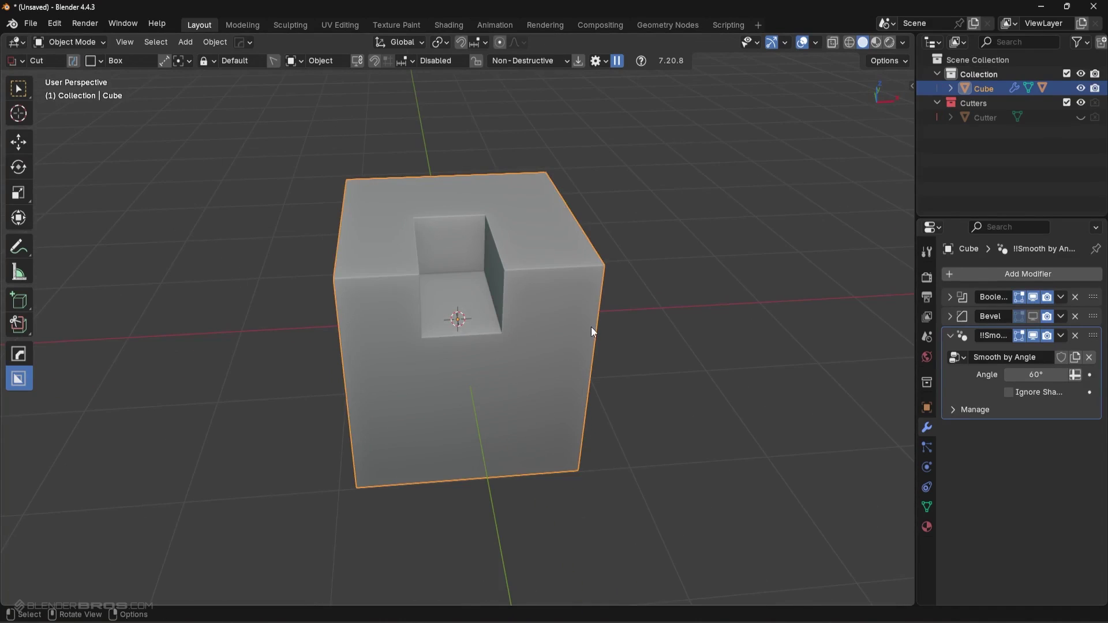
{"action": "key", "text": "ctrl+z"}
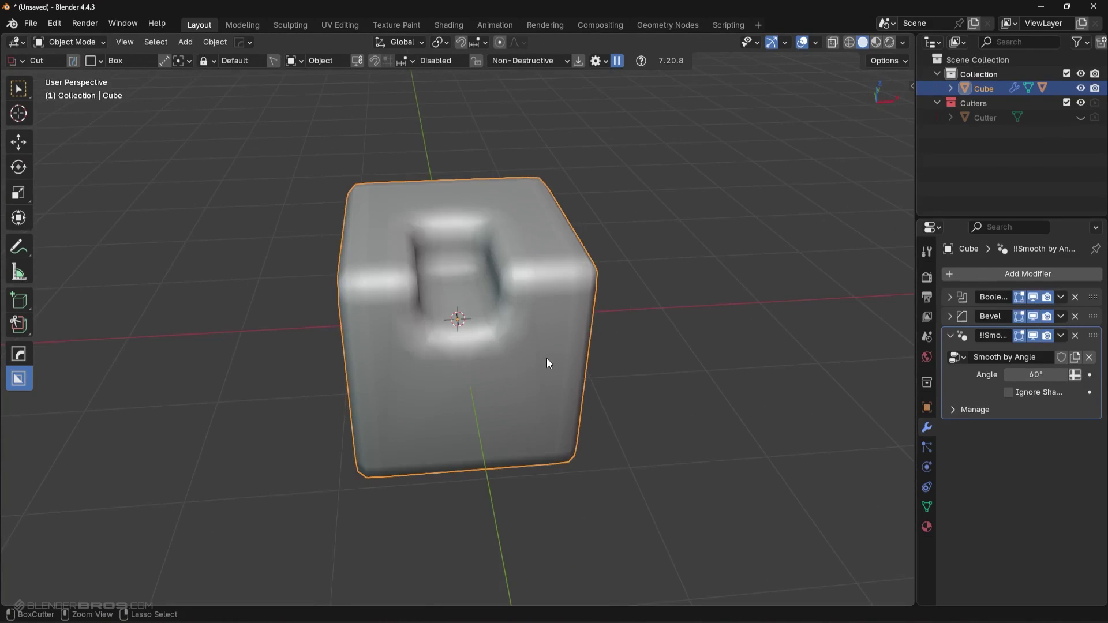
{"action": "key", "text": "ctrl+z"}
{"action": "middle_click_drag", "start_coordinate": [549, 357], "coordinate": [559, 326]}
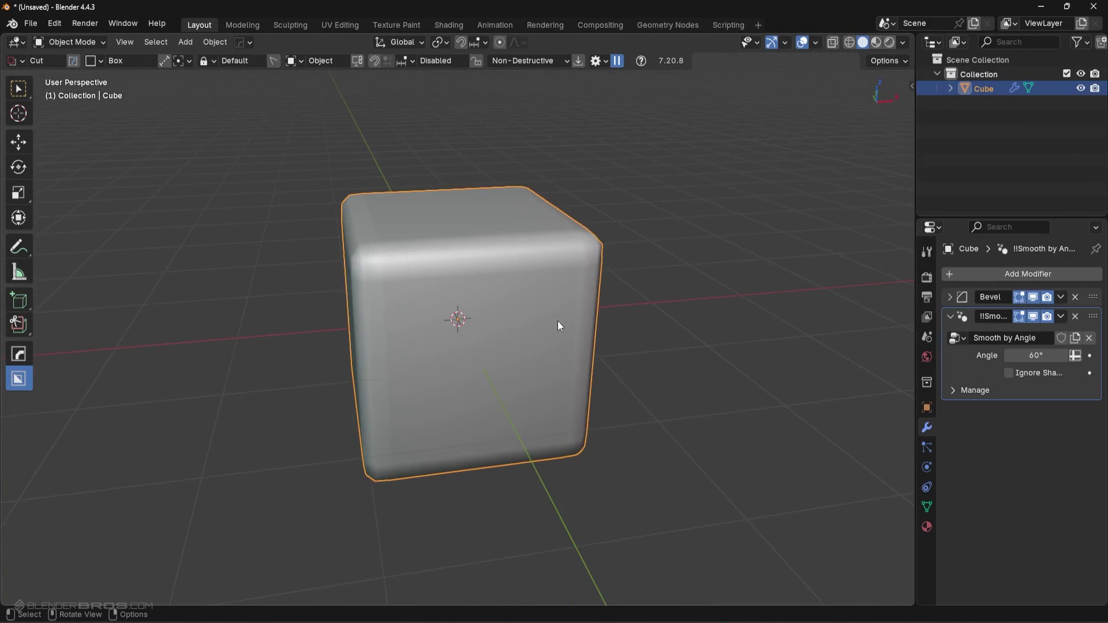
- Add a Hard Ops step bevel and cut a box-shaped seat recess into the cube's top corner
{"action": "key", "text": "q"}
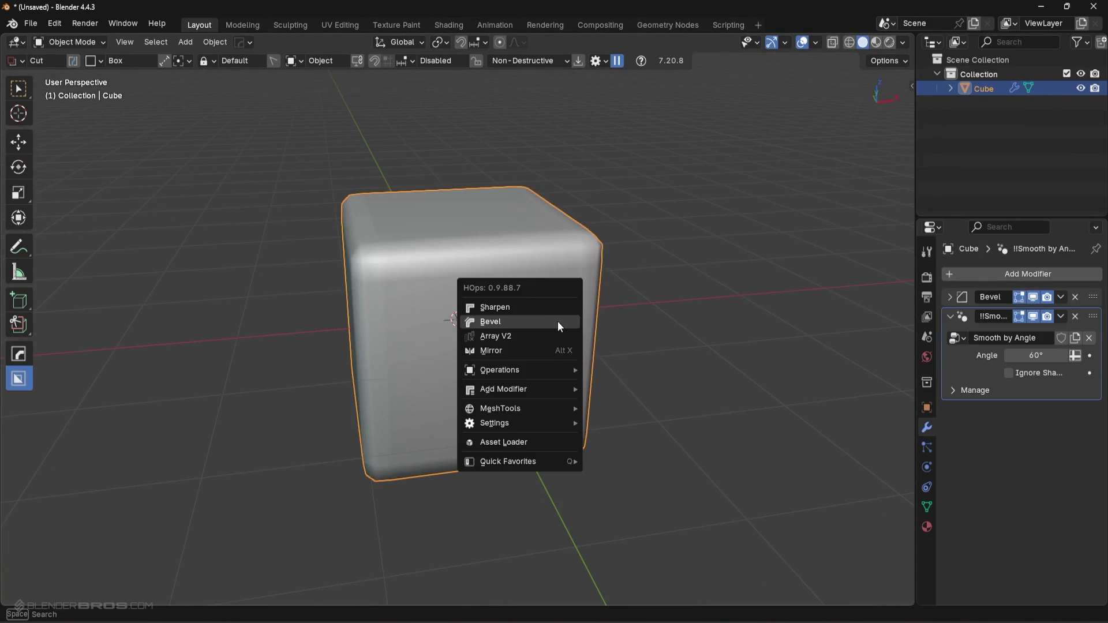
{"action": "mouse_move", "coordinate": [525, 368]}
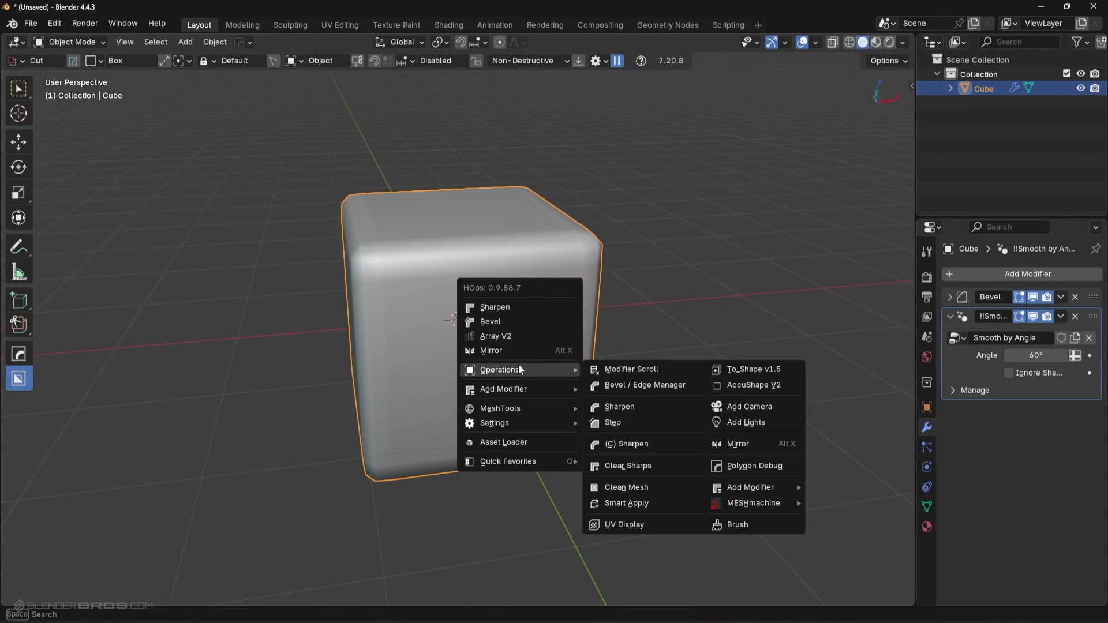
{"action": "left_click", "coordinate": [613, 422]}
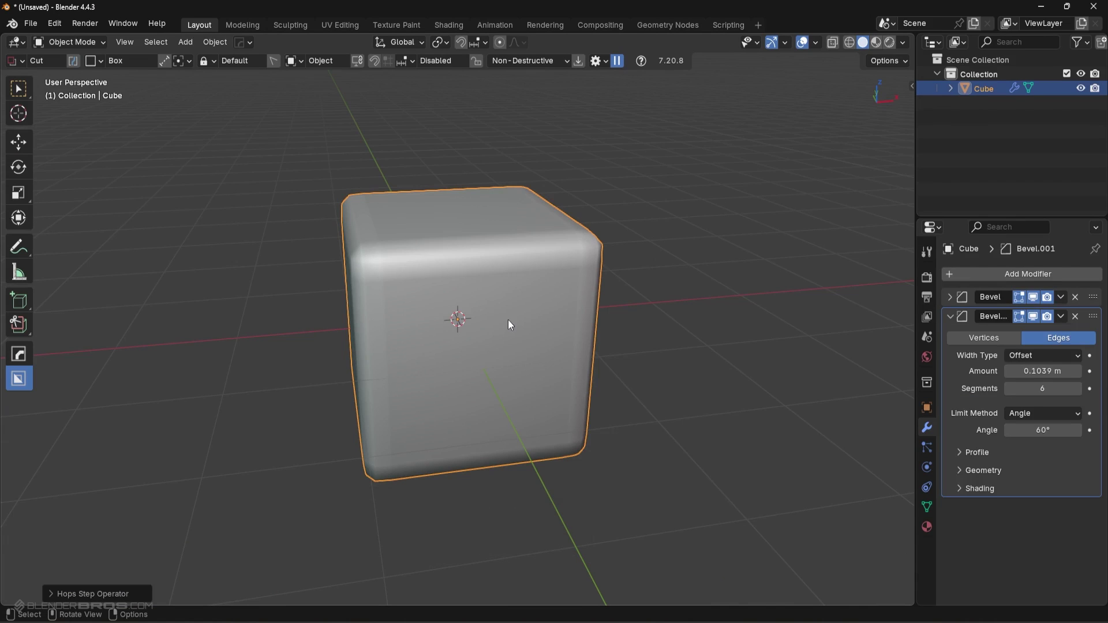
{"action": "mouse_move", "coordinate": [507, 319]}
{"action": "middle_mouse_down"}
{"action": "mouse_move", "coordinate": [410, 309]}
{"action": "mouse_move", "coordinate": [517, 332]}
{"action": "middle_mouse_up"}
{"action": "left_click_drag", "start_coordinate": [553, 373], "coordinate": [445, 210]}
{"action": "left_click", "coordinate": [396, 170]}
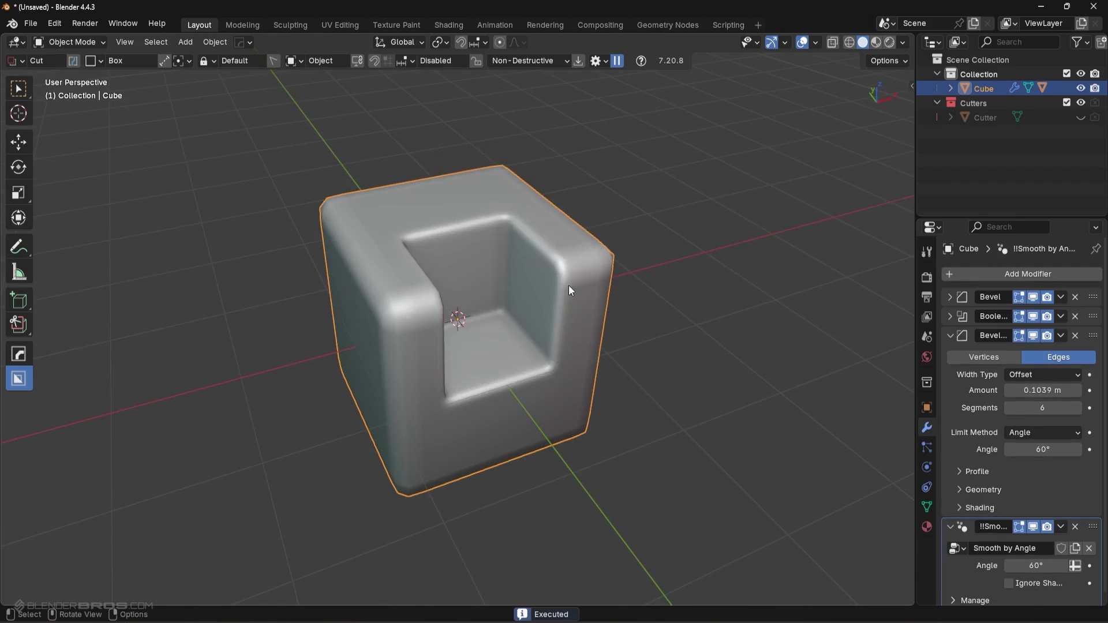
- Try a second box cut on the top, then undo it
{"action": "middle_click_drag", "start_coordinate": [562, 283], "coordinate": [490, 255]}
{"action": "left_click_drag", "start_coordinate": [485, 274], "coordinate": [434, 184]}
{"action": "mouse_move", "coordinate": [434, 183]}
{"action": "middle_mouse_down"}
{"action": "mouse_move", "coordinate": [497, 214]}
{"action": "mouse_move", "coordinate": [414, 197]}
{"action": "middle_mouse_up"}
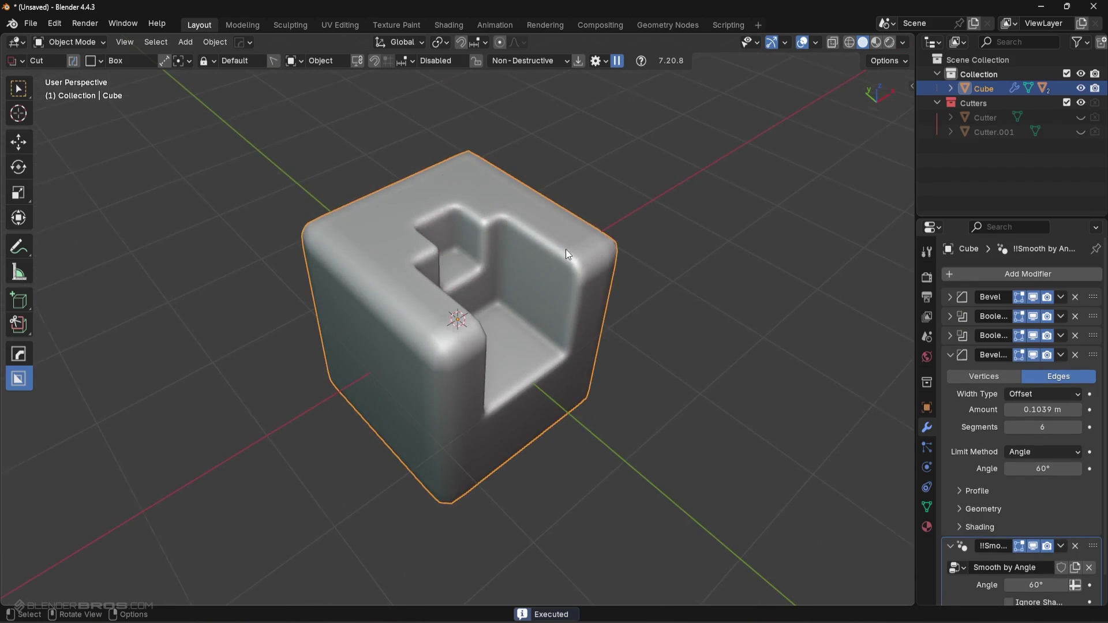
{"action": "left_click", "coordinate": [413, 196]}
{"action": "scroll", "coordinate": [565, 248], "scroll_direction": "up", "scroll_amount": 5}
{"action": "scroll", "coordinate": [651, 131], "scroll_direction": "down", "scroll_amount": 5}
{"action": "key", "text": "ctrl+z"}
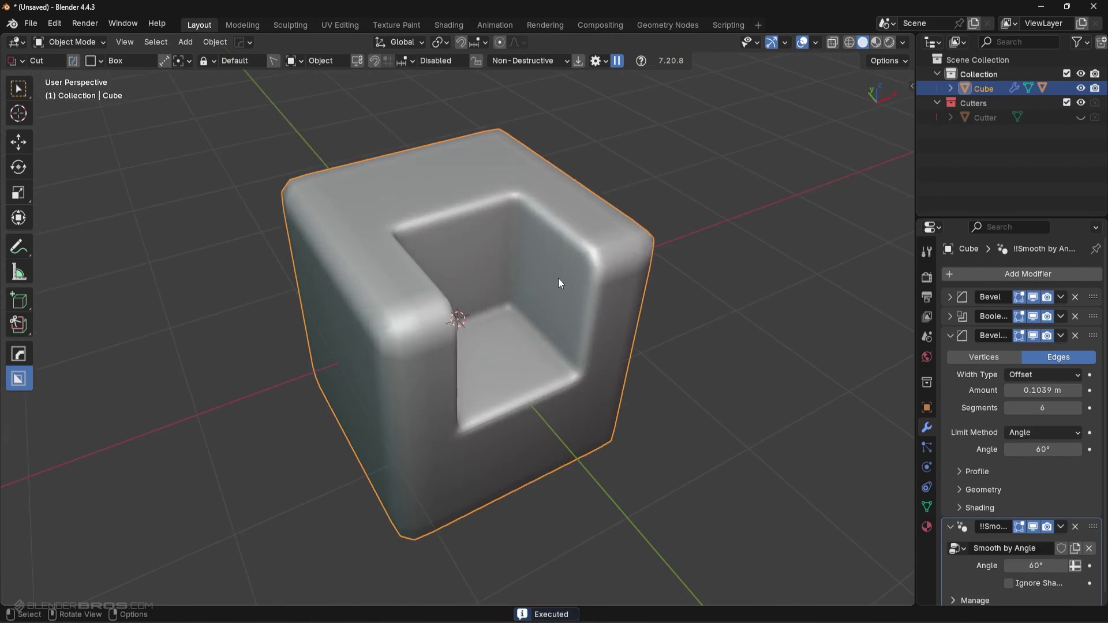
- Add two half-width step bevels, cutting a smaller notch into the inner back after each
{"action": "key", "text": "q"}
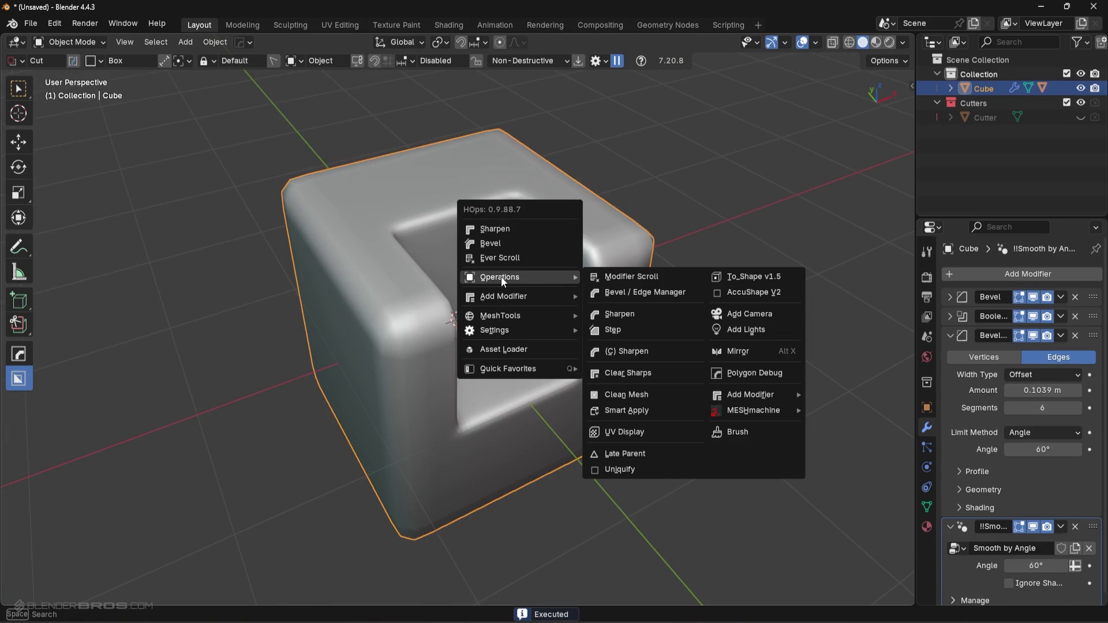
{"action": "left_click", "coordinate": [620, 332]}
{"action": "left_click_drag", "start_coordinate": [476, 273], "coordinate": [404, 161]}
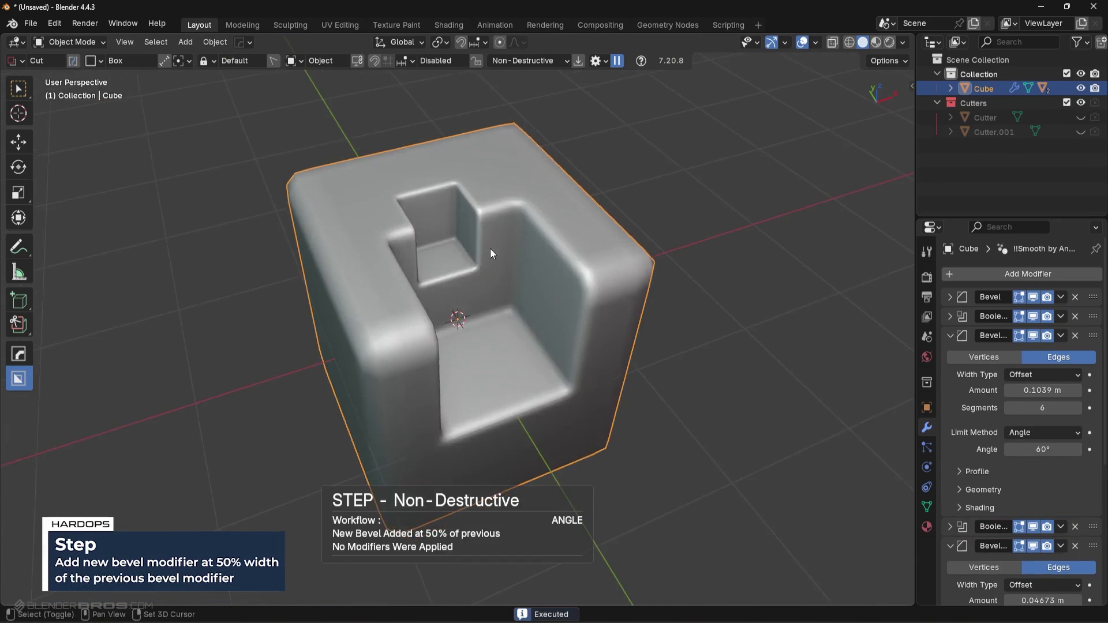
{"action": "key", "text": "q"}
{"action": "mouse_move", "coordinate": [494, 269]}
{"action": "left_click", "coordinate": [576, 321]}
{"action": "scroll", "coordinate": [511, 269], "scroll_direction": "up", "scroll_amount": 3}
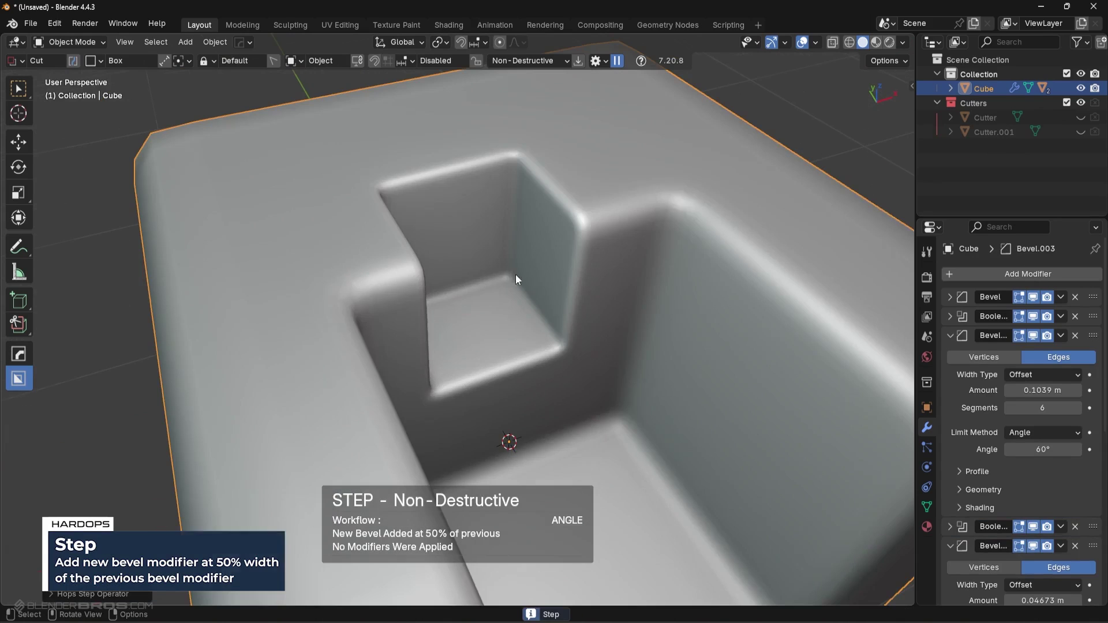
{"action": "left_click_drag", "start_coordinate": [480, 223], "coordinate": [383, 117]}
- Add a third half-width step bevel and cut a third small notch at the back corner
{"action": "key", "text": "q"}
{"action": "mouse_move", "coordinate": [542, 203]}
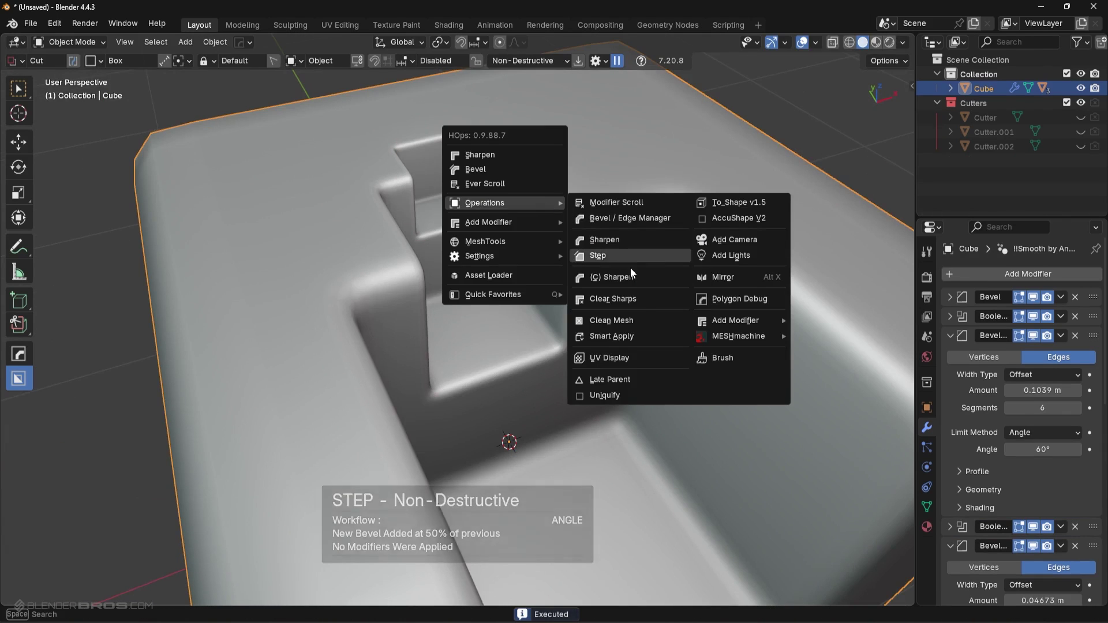
{"action": "left_click", "coordinate": [605, 253]}
{"action": "scroll", "coordinate": [428, 285], "scroll_direction": "up", "scroll_amount": 3}
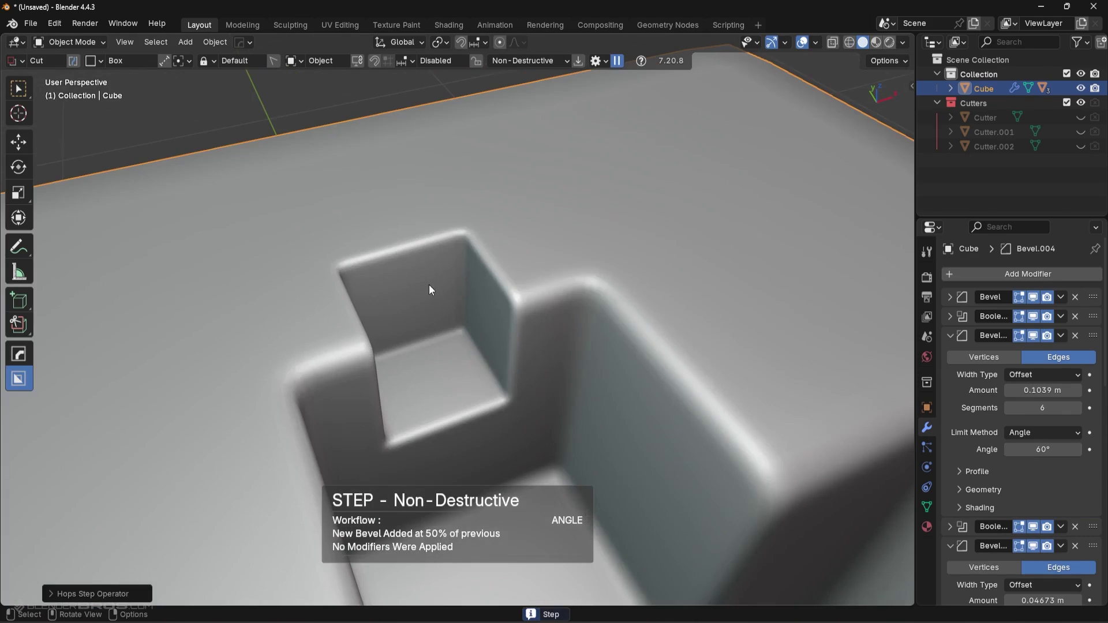
{"action": "left_click_drag", "start_coordinate": [420, 286], "coordinate": [363, 178]}
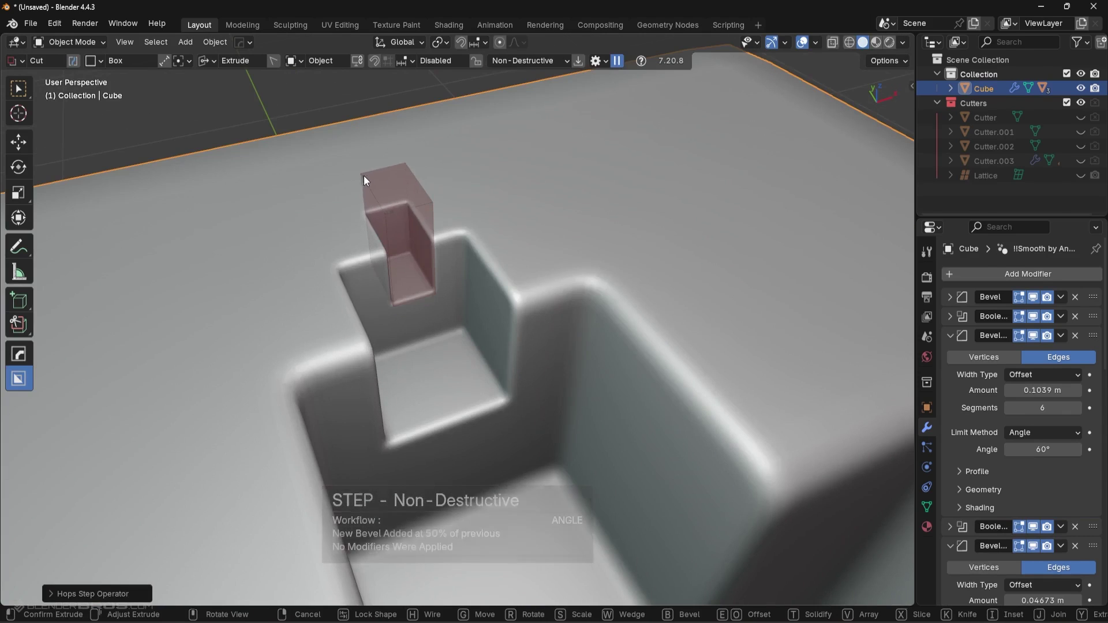
{"action": "left_click", "coordinate": [364, 178]}
{"action": "scroll", "coordinate": [491, 341], "scroll_direction": "down", "scroll_amount": 3}
{"action": "scroll", "coordinate": [491, 342], "scroll_direction": "down", "scroll_amount": 2}
{"action": "middle_click_drag", "start_coordinate": [461, 362], "coordinate": [538, 321]}
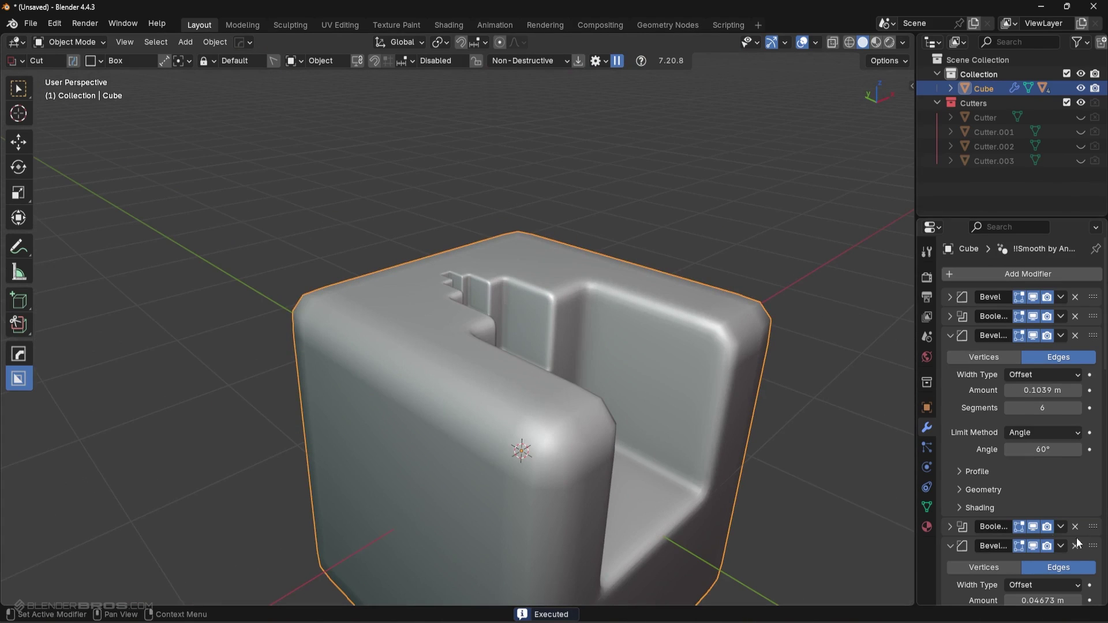
{"action": "middle_click_drag", "start_coordinate": [569, 288], "coordinate": [552, 293]}
- Start and immediately end a Hard Ops interactive bevel adjustment
{"action": "key", "text": "q"}
{"action": "left_click", "coordinate": [551, 273]}
{"action": "left_click", "coordinate": [542, 263]}
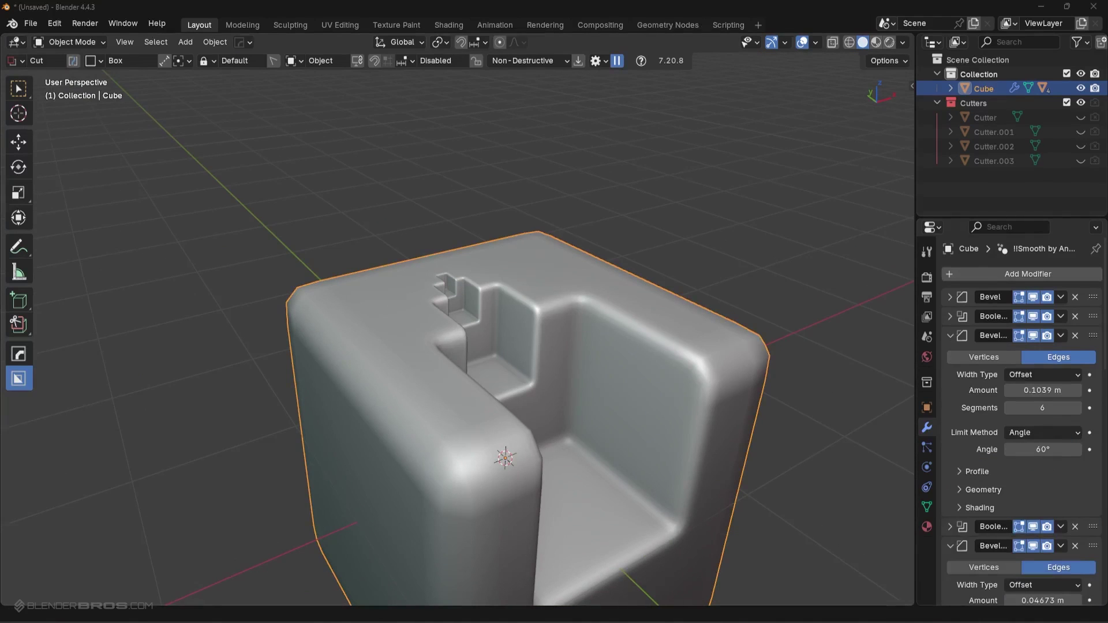
{"action": "middle_click_drag", "start_coordinate": [713, 355], "coordinate": [686, 356]}
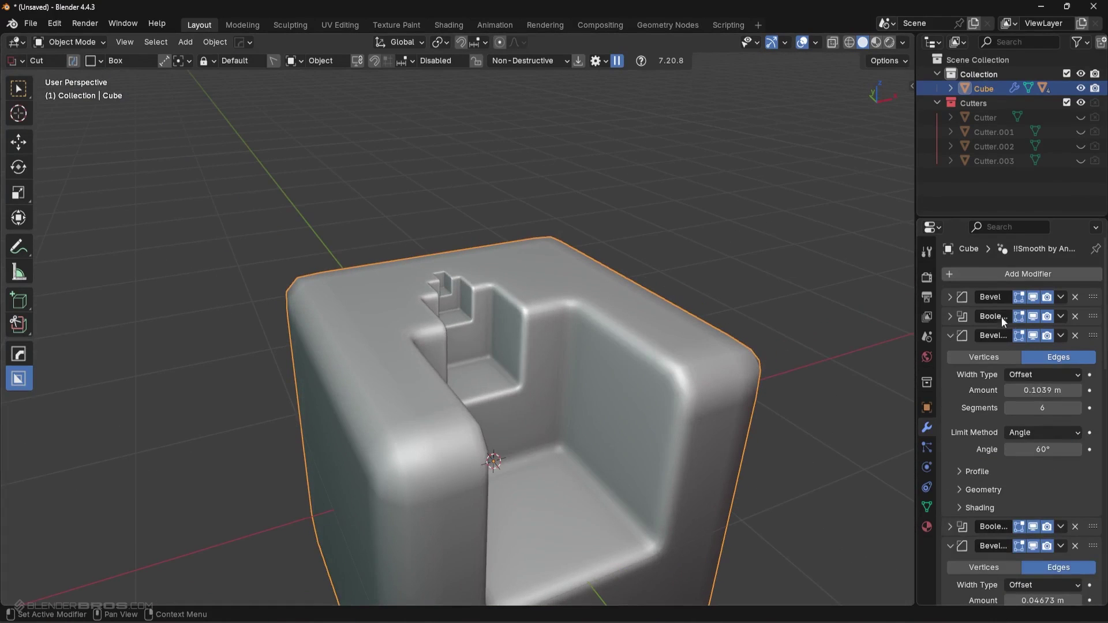
- Increase the first Bevel's amount, keeping the second bevel at 0.1039 m
{"action": "left_click", "coordinate": [950, 296]}
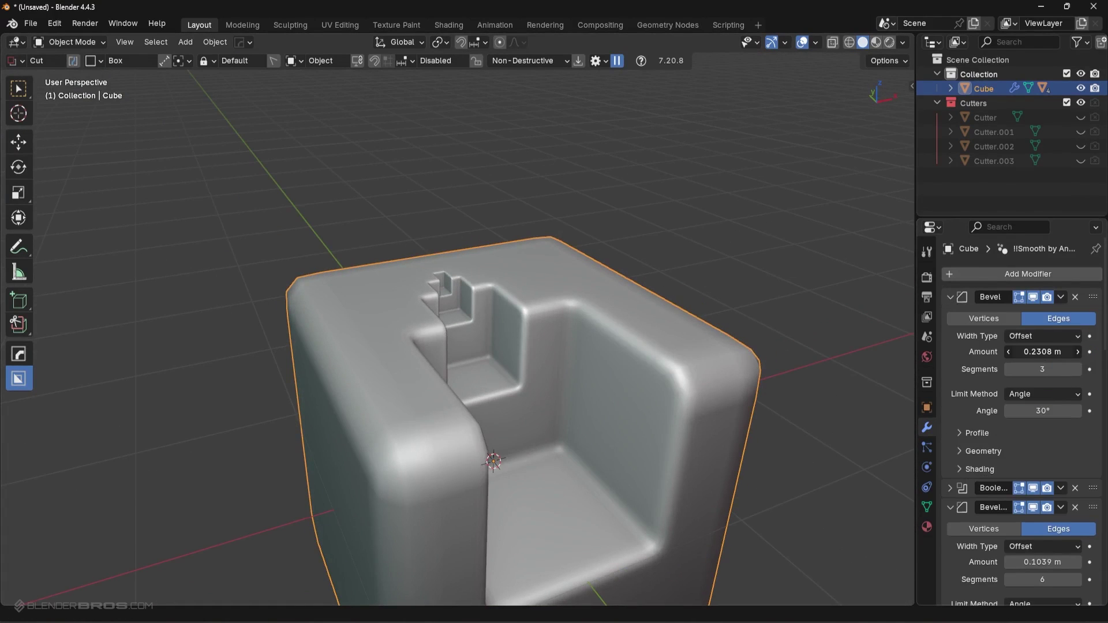
{"action": "left_click_drag", "start_coordinate": [1033, 352], "coordinate": [1068, 351]}
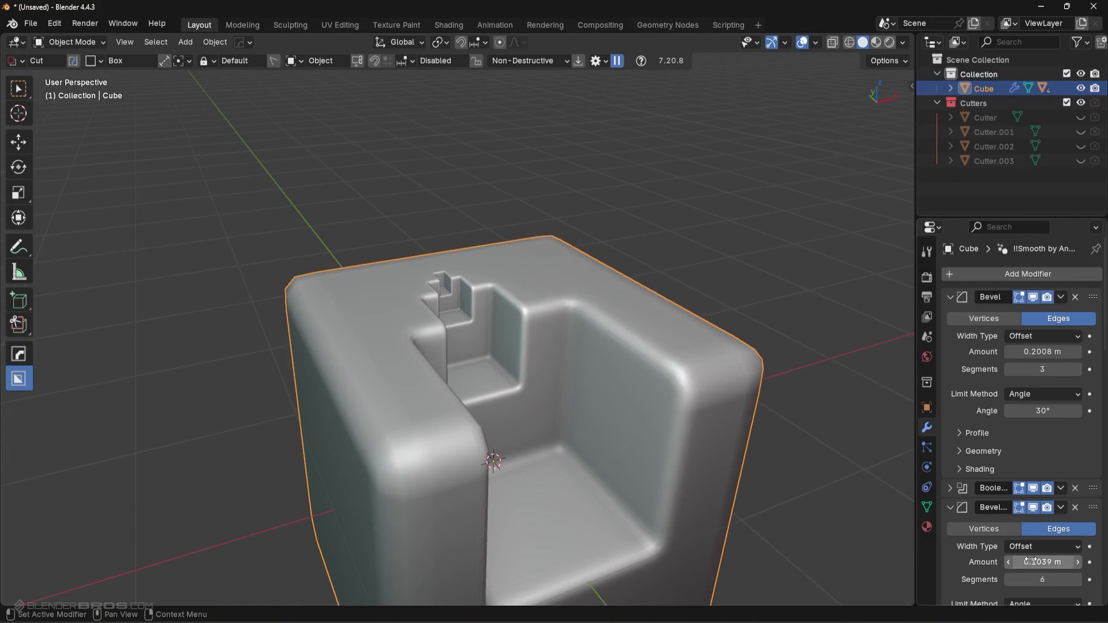
{"action": "mouse_move", "coordinate": [1041, 562]}
{"action": "left_mouse_down"}
{"action": "mouse_move", "coordinate": [1062, 562]}
{"action": "mouse_move", "coordinate": [1047, 562]}
{"action": "left_mouse_up"}
{"action": "key", "text": "ctrl+z"}
{"action": "key", "text": "ctrl+z"}
{"action": "key", "text": "ctrl+z"}
{"action": "middle_click_drag", "start_coordinate": [590, 322], "coordinate": [578, 262]}
- Set the outer Bevel to 0.2907 with 9 segments and Bevel.001 to 0.1354 with 8
{"action": "key", "text": "q"}
{"action": "left_click", "coordinate": [579, 262]}
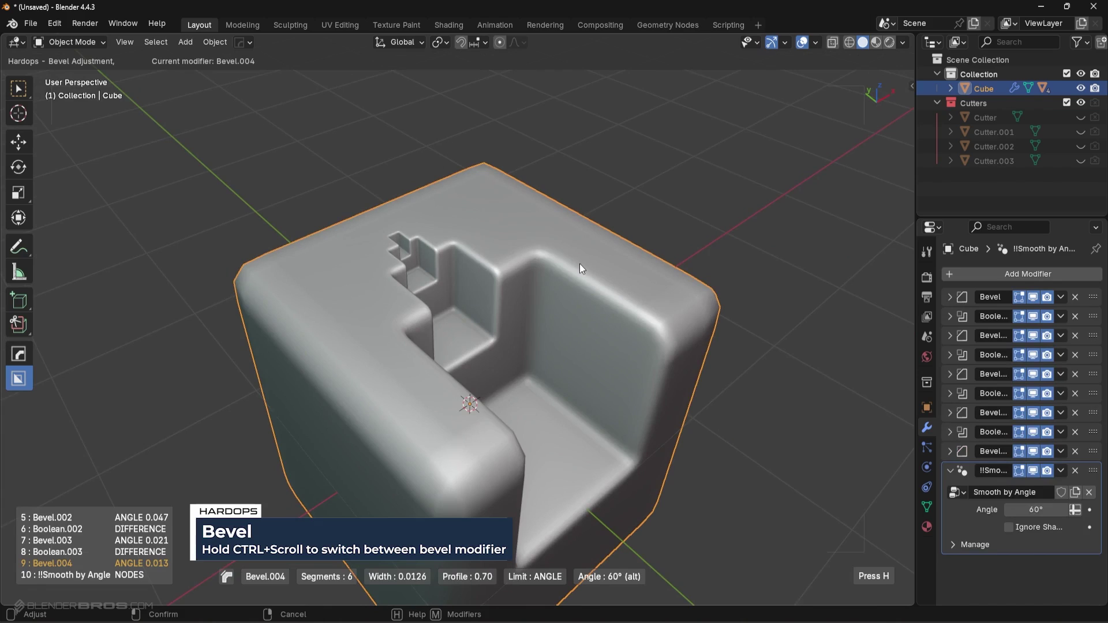
{"action": "scroll", "coordinate": [579, 267], "scroll_direction": "up", "scroll_amount": 1, "text": "ctrl"}
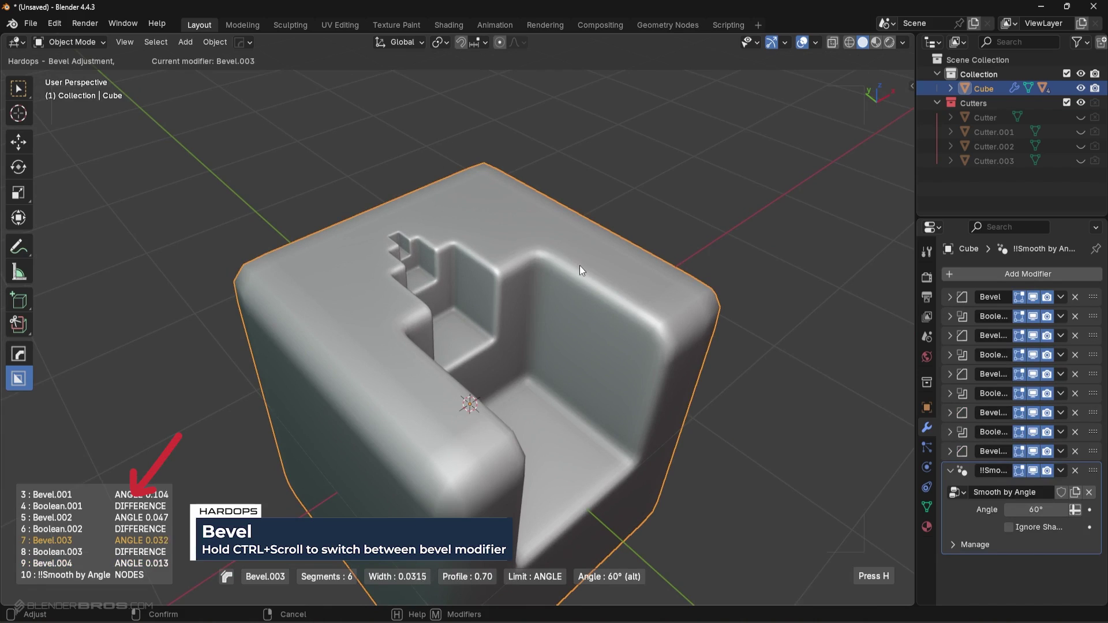
{"action": "scroll", "coordinate": [583, 266], "scroll_direction": "up", "scroll_amount": 1, "text": "ctrl"}
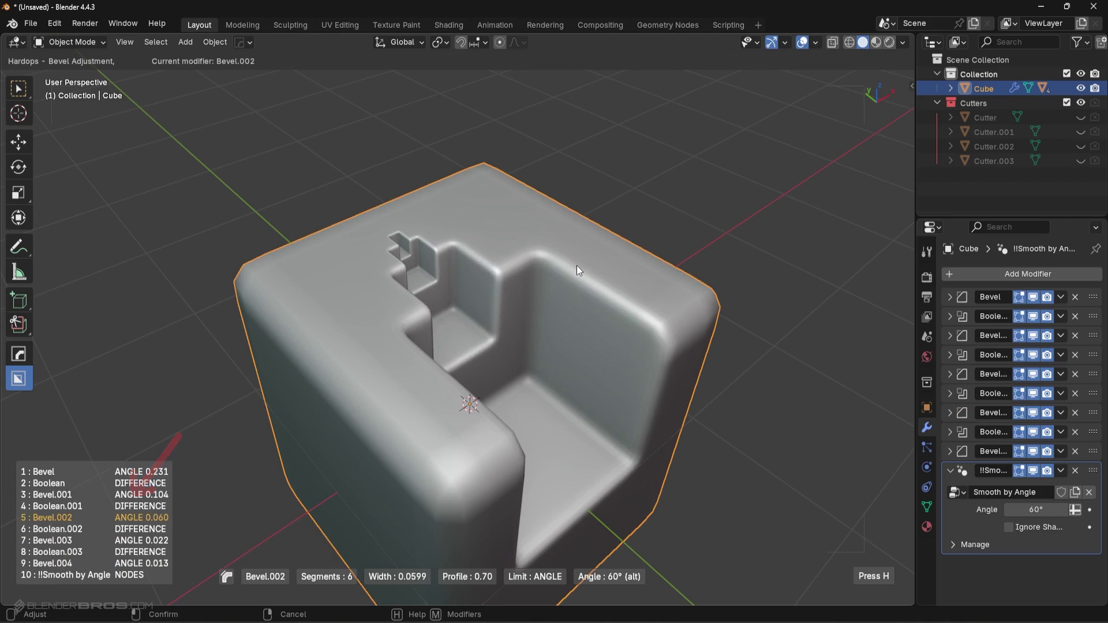
{"action": "scroll", "coordinate": [577, 268], "scroll_direction": "up", "scroll_amount": 1, "text": "ctrl"}
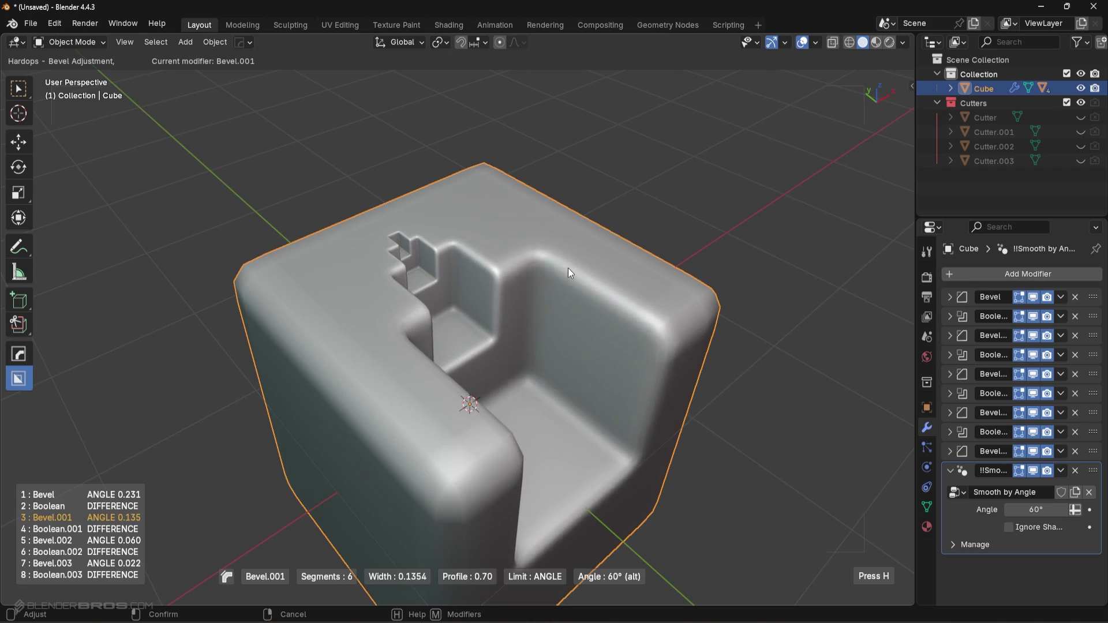
{"action": "scroll", "coordinate": [566, 268], "scroll_direction": "up", "scroll_amount": 2}
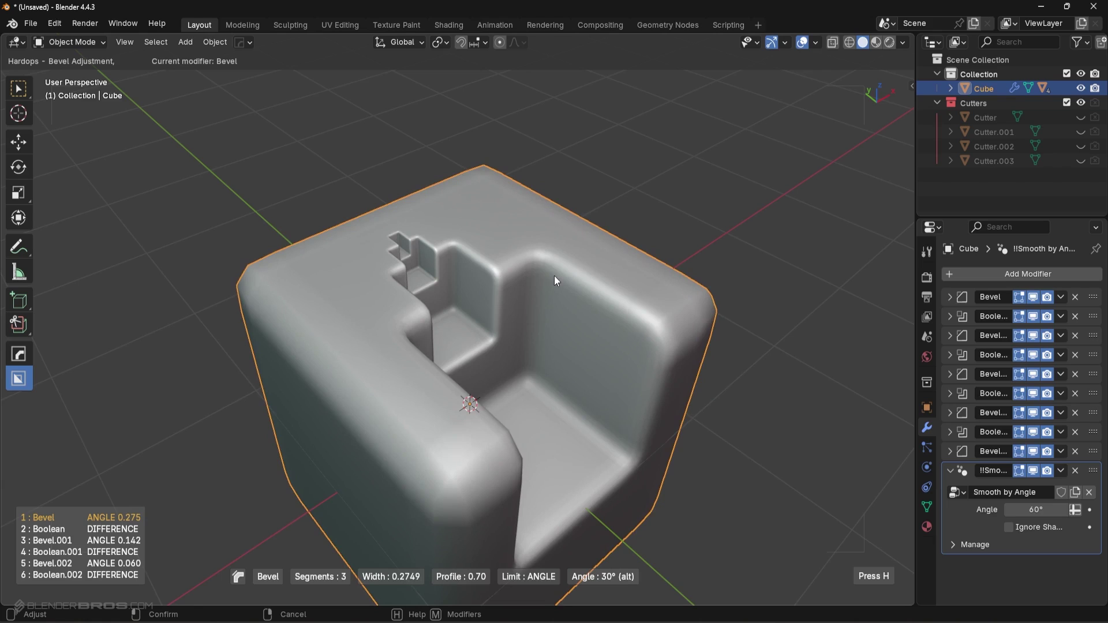
{"action": "scroll", "coordinate": [554, 275], "scroll_direction": "up", "scroll_amount": 6}
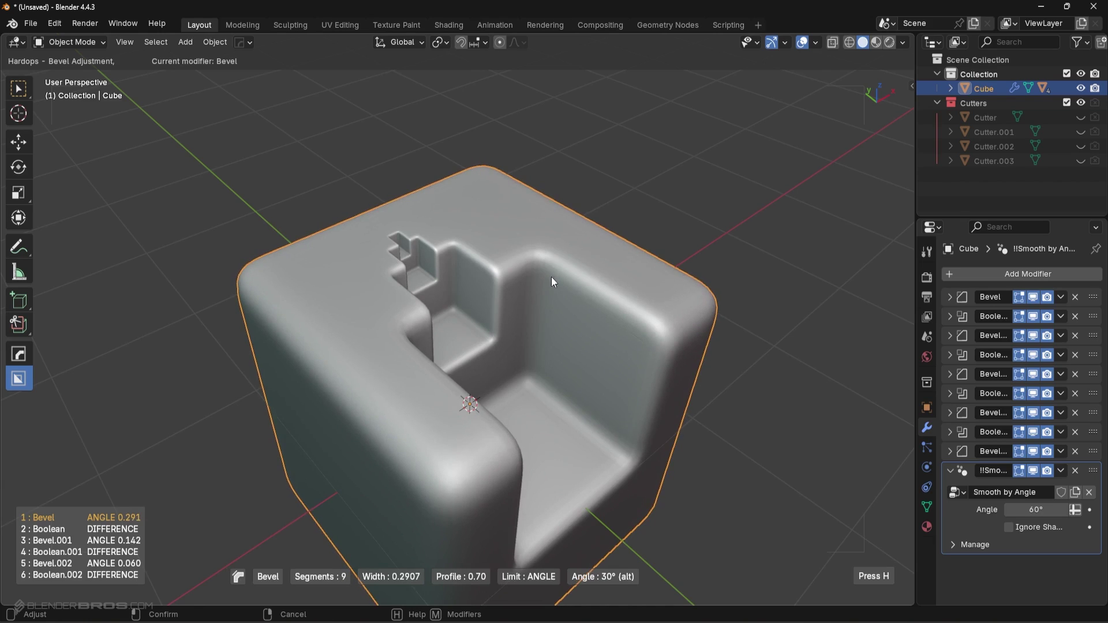
{"action": "scroll", "coordinate": [551, 275], "scroll_direction": "down", "scroll_amount": 1, "text": "shift"}
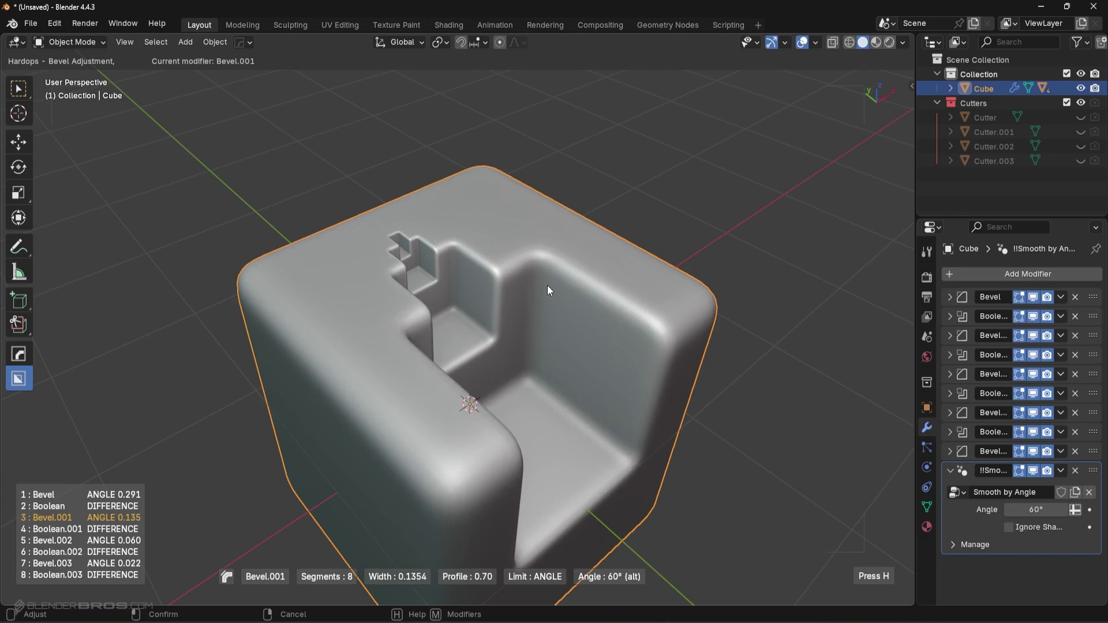
{"action": "scroll", "coordinate": [547, 285], "scroll_direction": "down", "scroll_amount": 1, "text": "shift"}
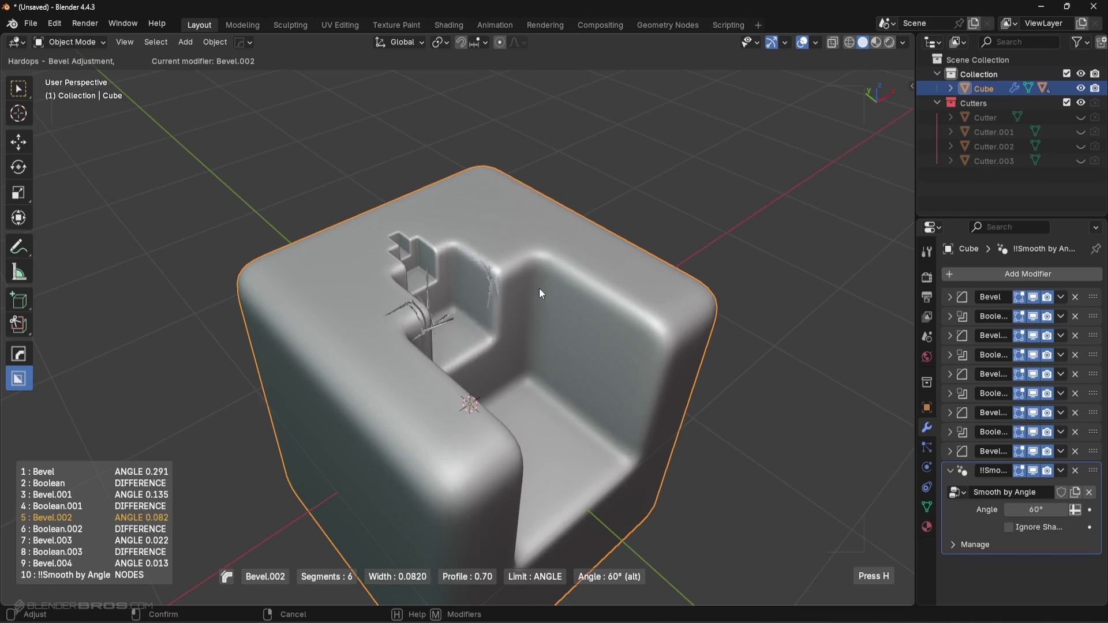
- Confirm the tuned bevel widths and orbit to inspect the finished armchair block
{"action": "left_click", "coordinate": [542, 288]}
{"action": "mouse_move", "coordinate": [539, 289]}
{"action": "middle_mouse_down"}
{"action": "mouse_move", "coordinate": [521, 282]}
{"action": "mouse_move", "coordinate": [542, 280]}
{"action": "middle_mouse_up"}
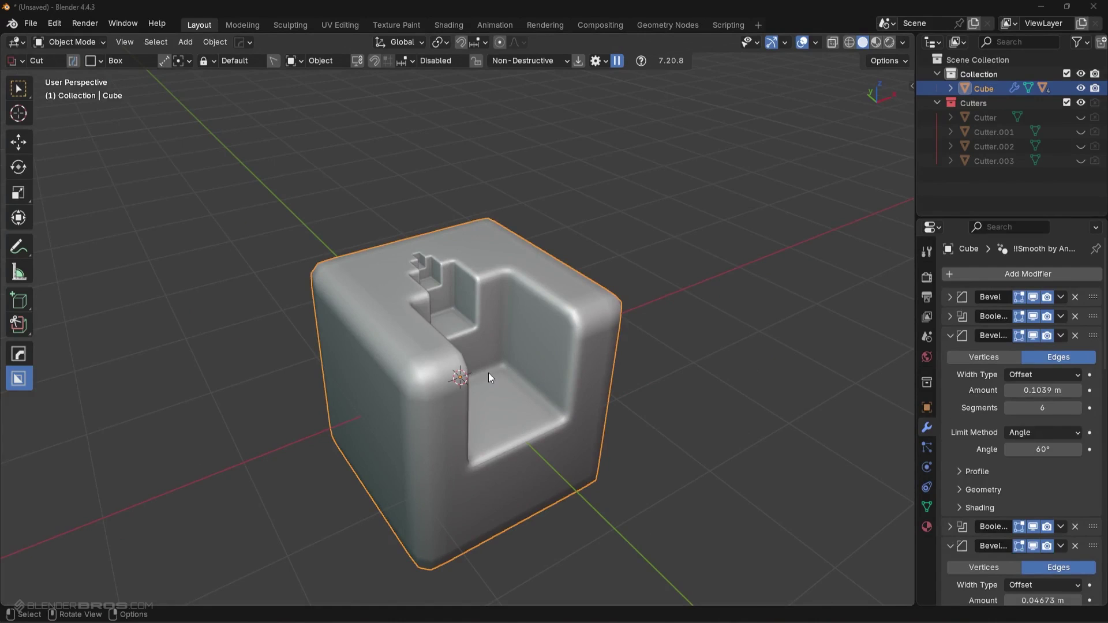
{"action": "middle_click_drag", "start_coordinate": [488, 373], "coordinate": [535, 353]}
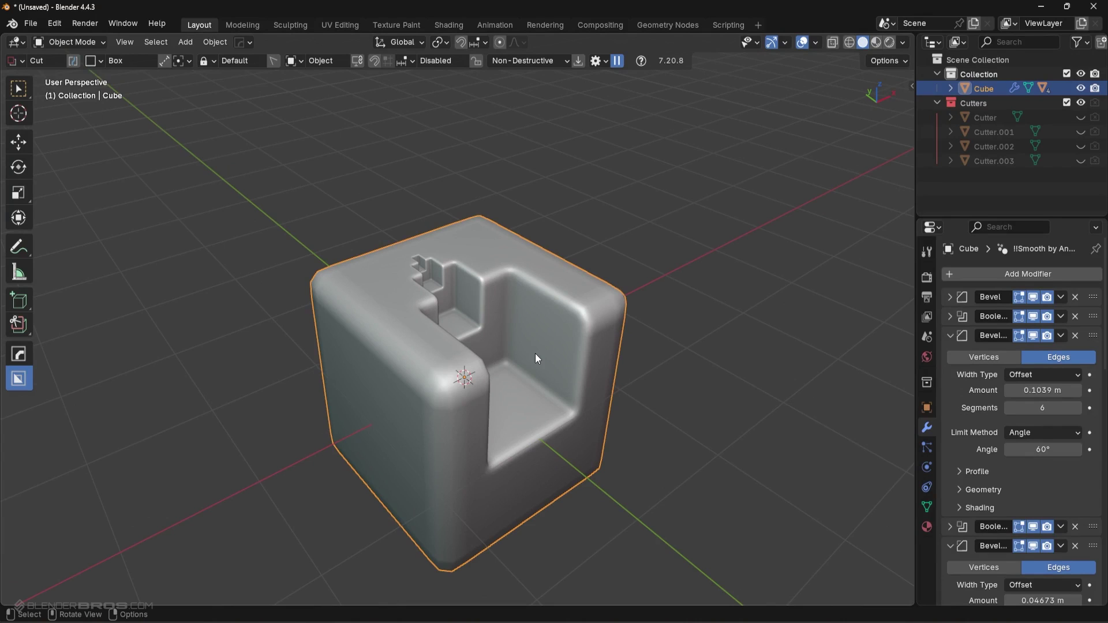
{"action": "middle_click_drag", "start_coordinate": [536, 354], "coordinate": [448, 369]}
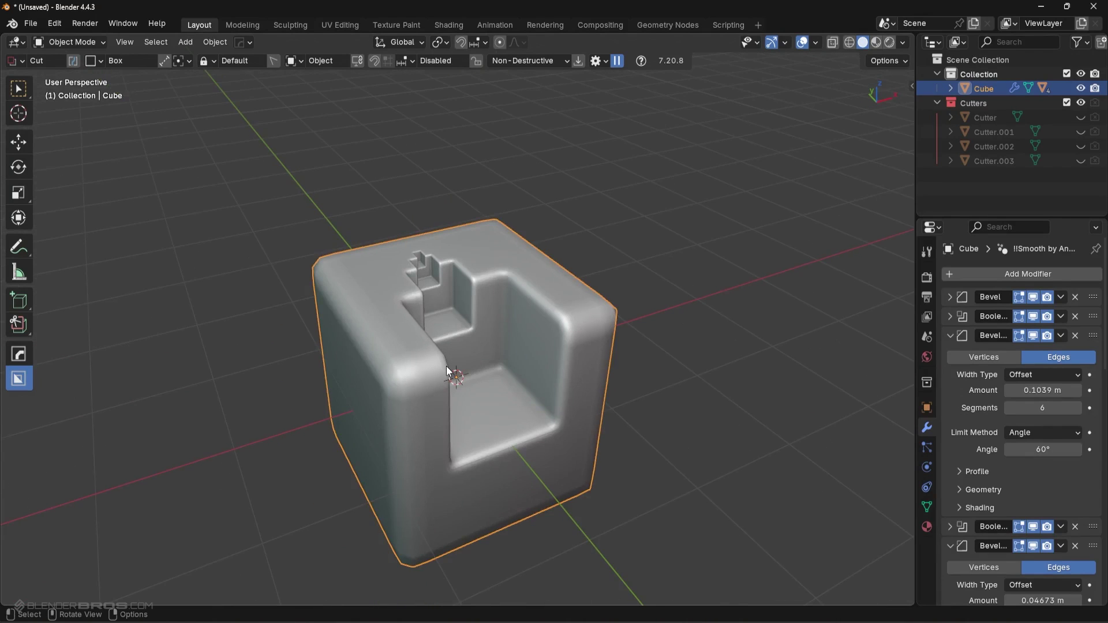